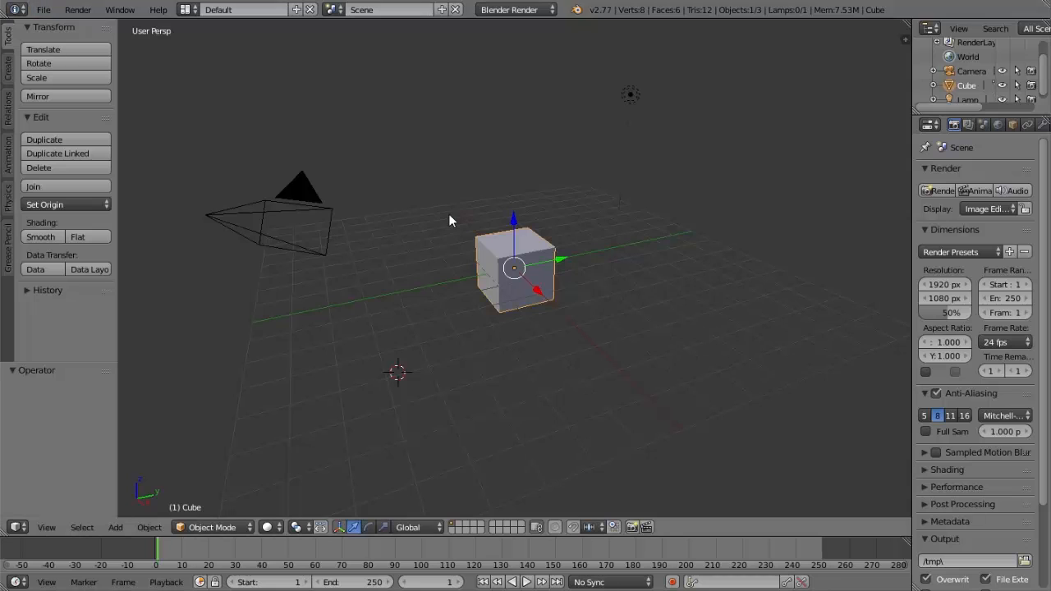
# Open the Minecraft_Character_Rig.blend file from the Desktop folder
pyautogui.moveTo(448, 213); pyautogui.dragTo(454, 216, button='middle')
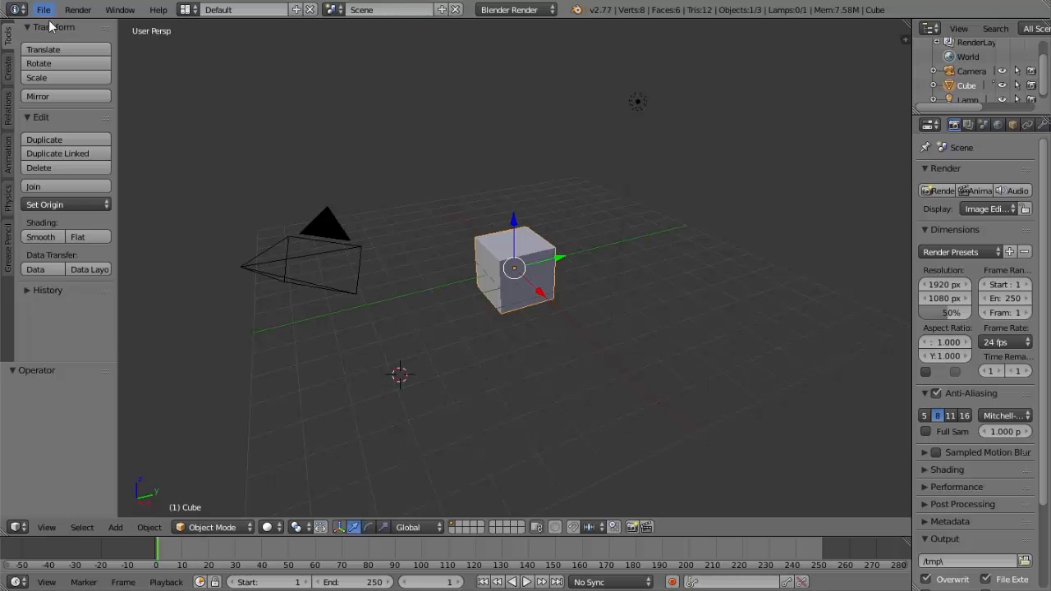
pyautogui.click(49, 12)
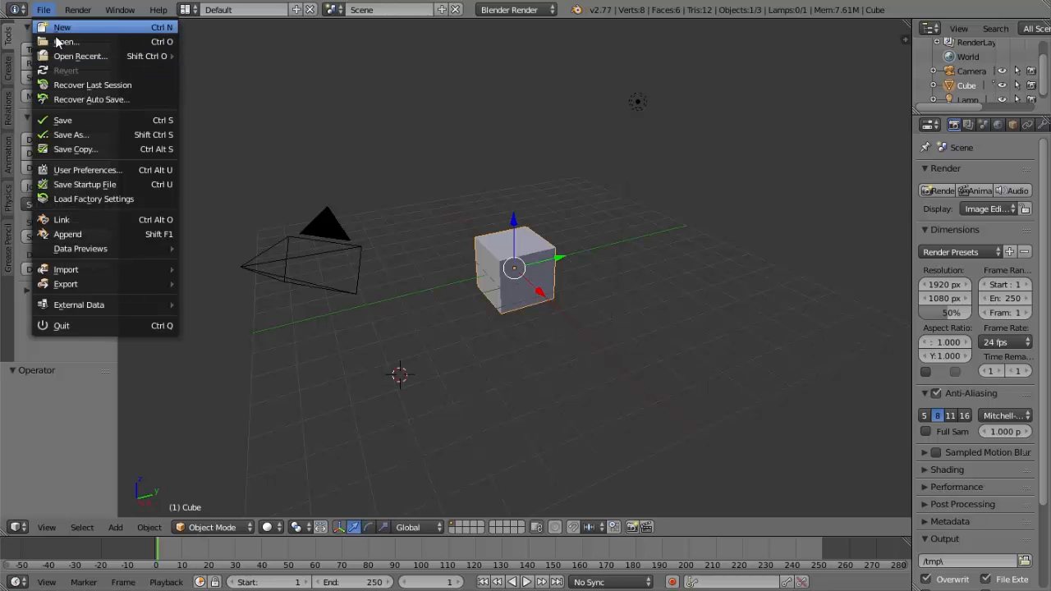
pyautogui.click(57, 41)
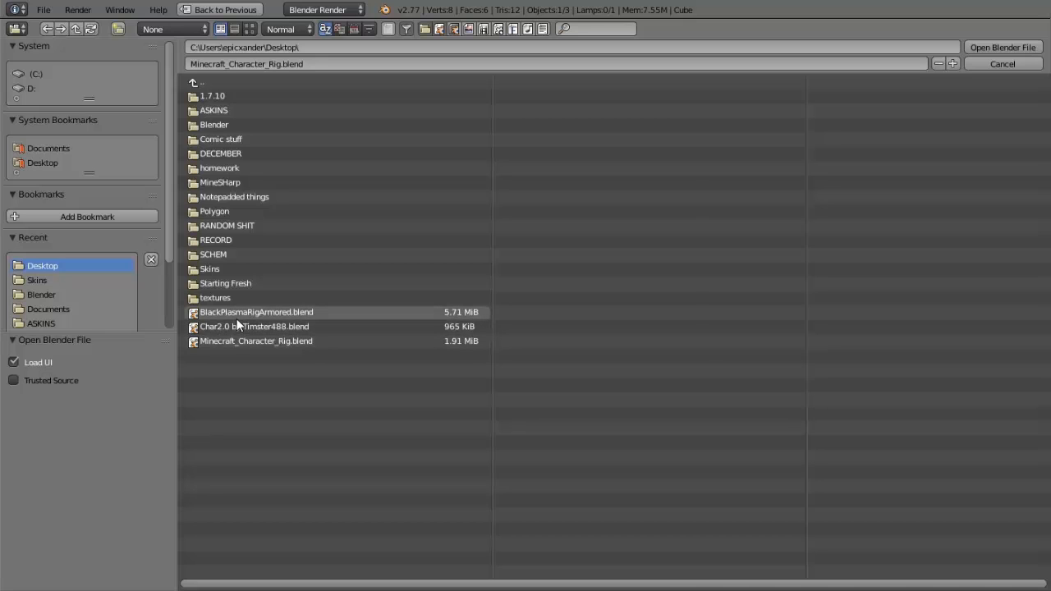
pyautogui.doubleClick(210, 341)
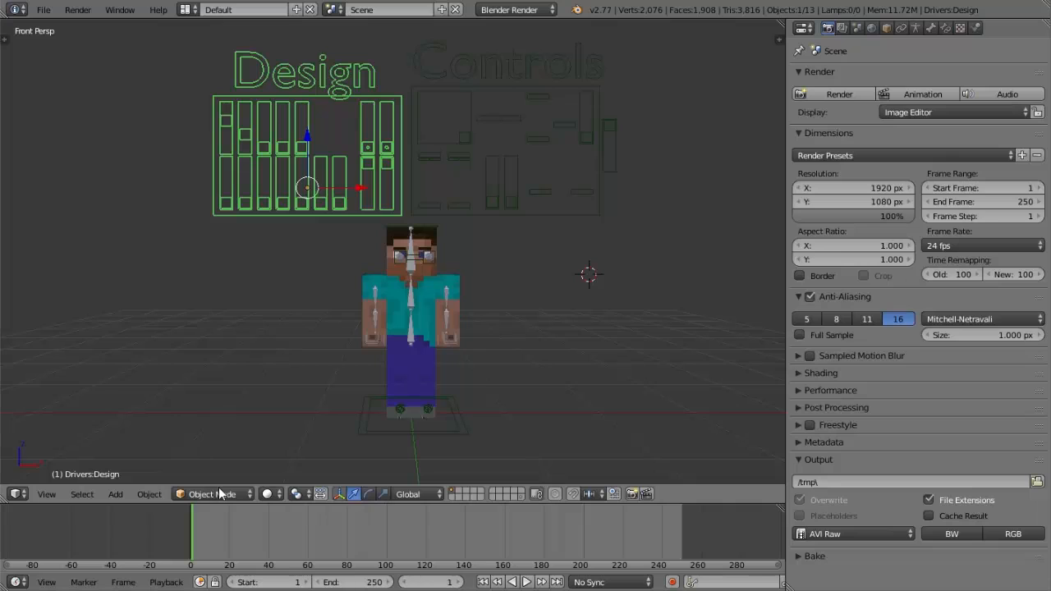
# Switch the Design panel's armature to Pose Mode and move its No-Fingers control to the top of its track
pyautogui.click(214, 483)
pyautogui.click(206, 441)
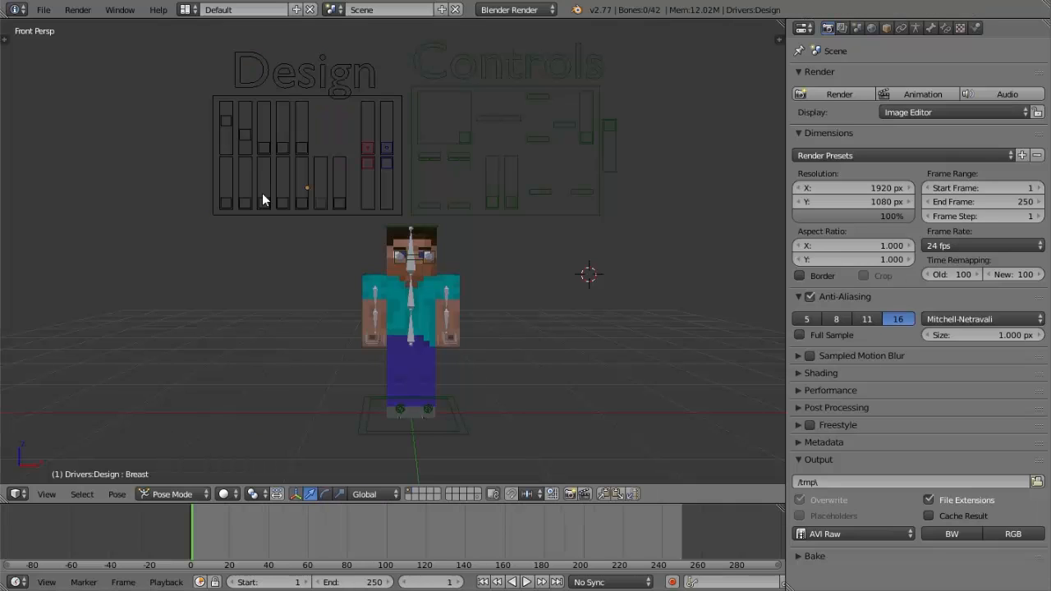
pyautogui.rightClick(262, 193)
pyautogui.press('g')
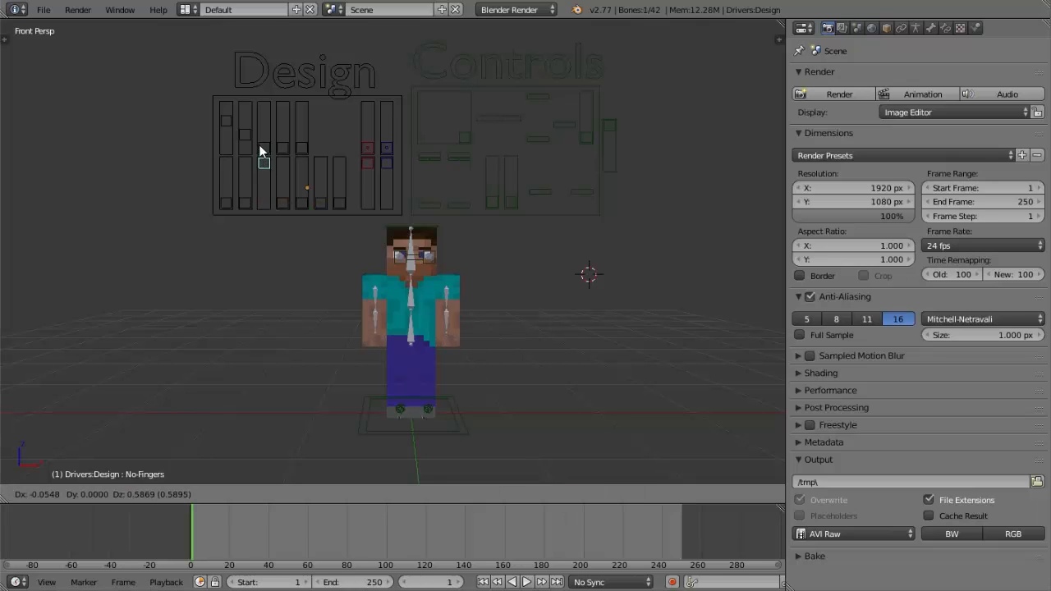
pyautogui.click(259, 144)
pyautogui.press('g')
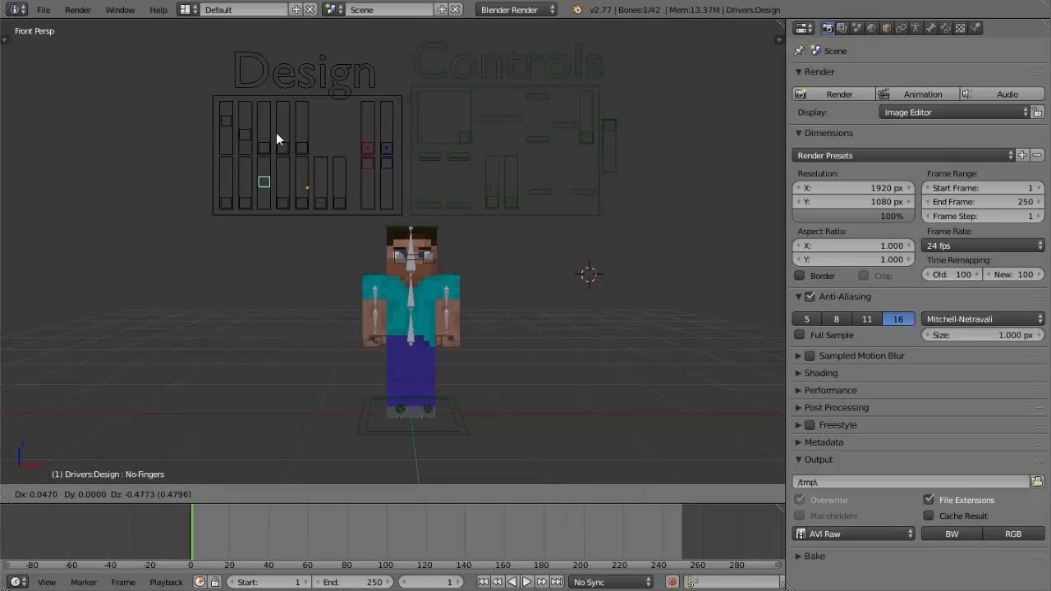
pyautogui.click(245, 201)
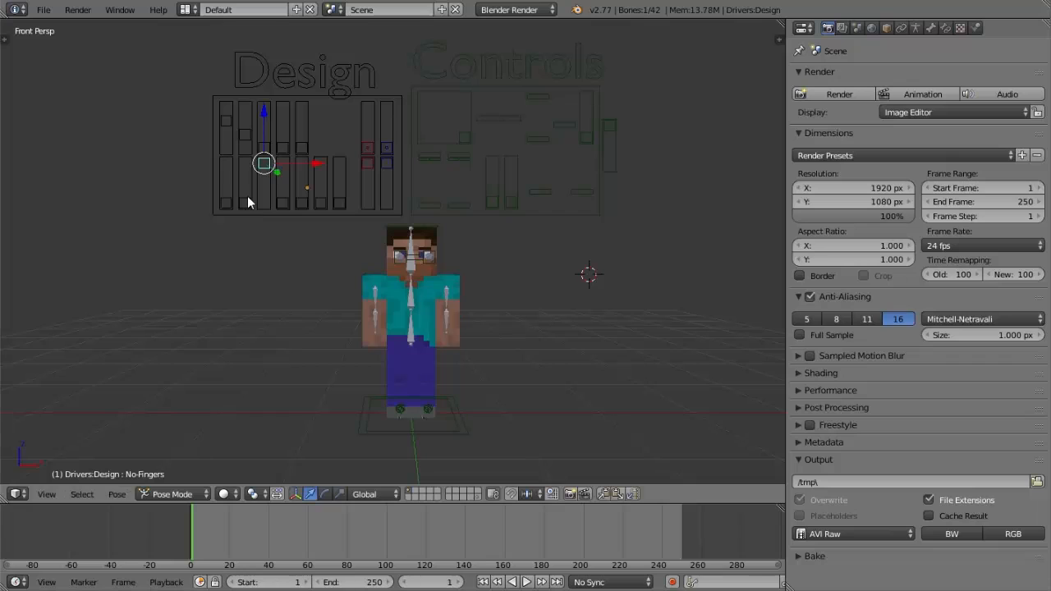
# Try moving the Design panel's No-Head control up and back down to the bottom of its track
pyautogui.rightClick(247, 196)
pyautogui.press('g')
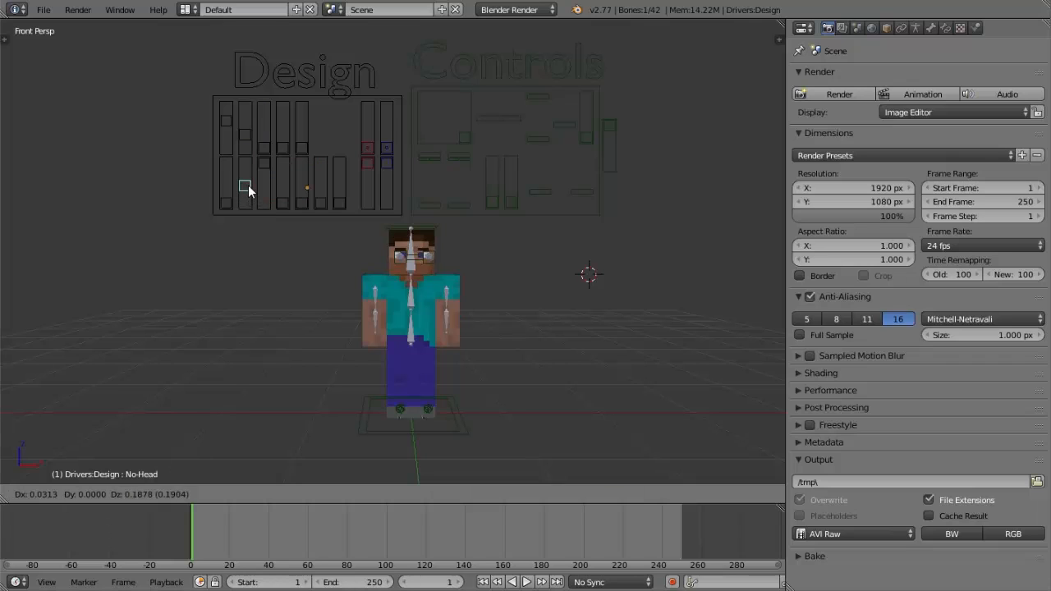
pyautogui.click(249, 235)
# Select the Controls panel's armature and switch it to Pose Mode
pyautogui.rightClick(455, 138)
pyautogui.press('g')
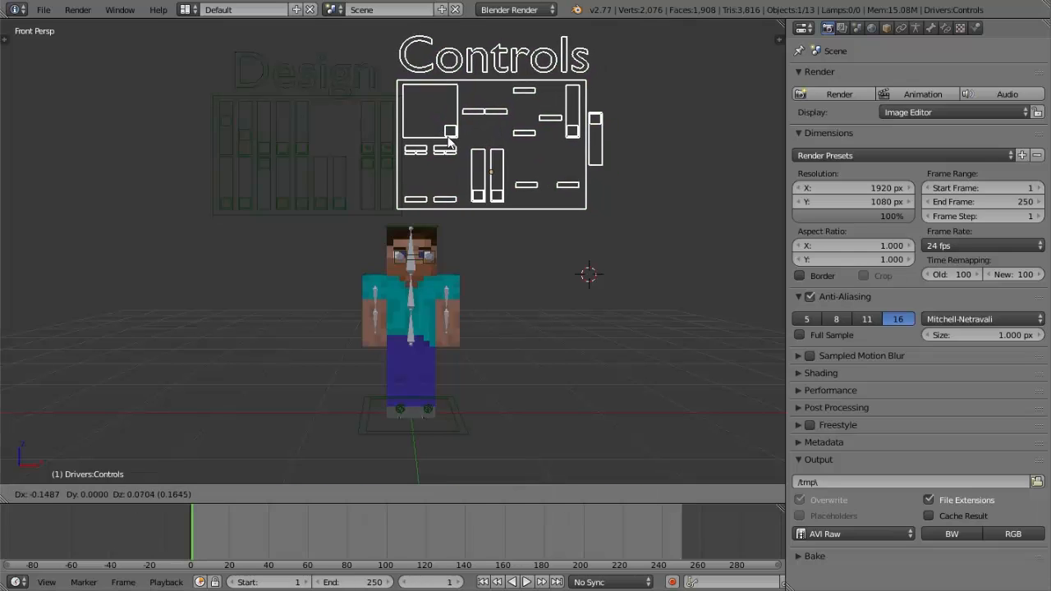
pyautogui.rightClick(442, 137)
pyautogui.click(196, 488)
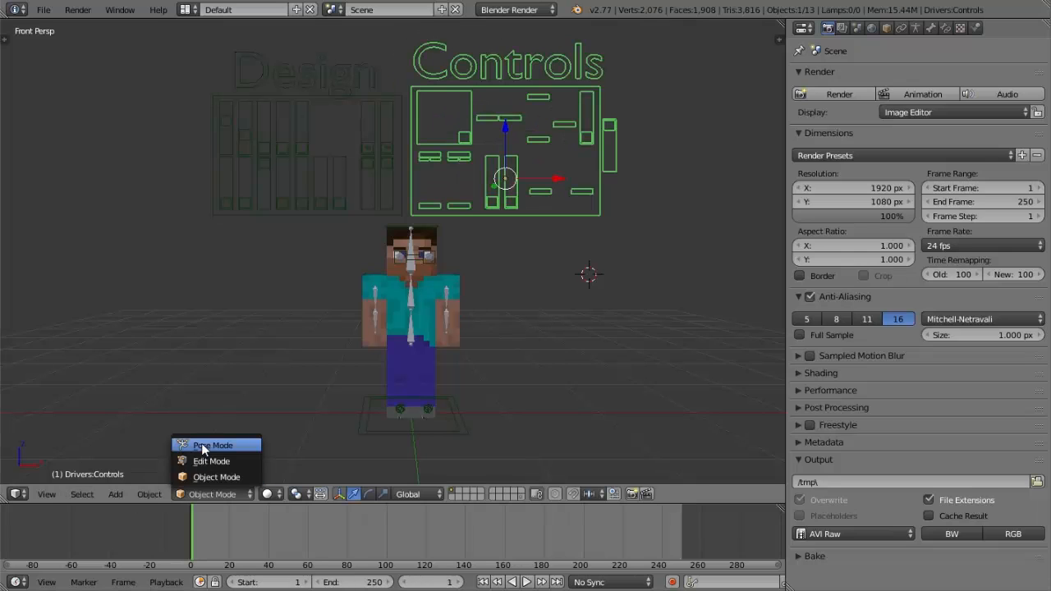
pyautogui.click(201, 442)
# Try moving the Mouth control within its square in the Controls panel
pyautogui.rightClick(450, 136)
pyautogui.press('g')
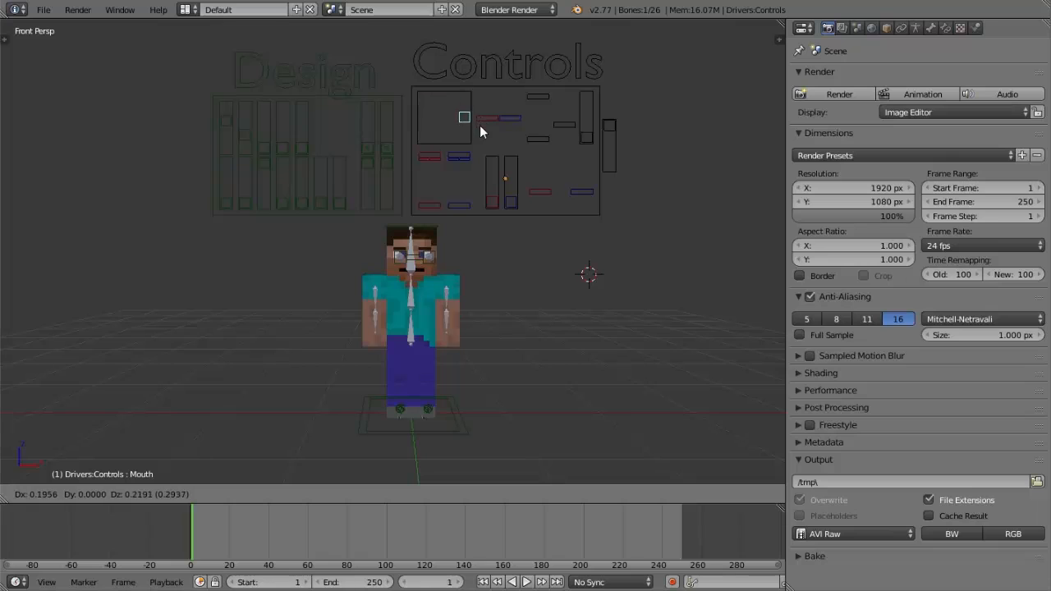
pyautogui.rightClick(247, 200)
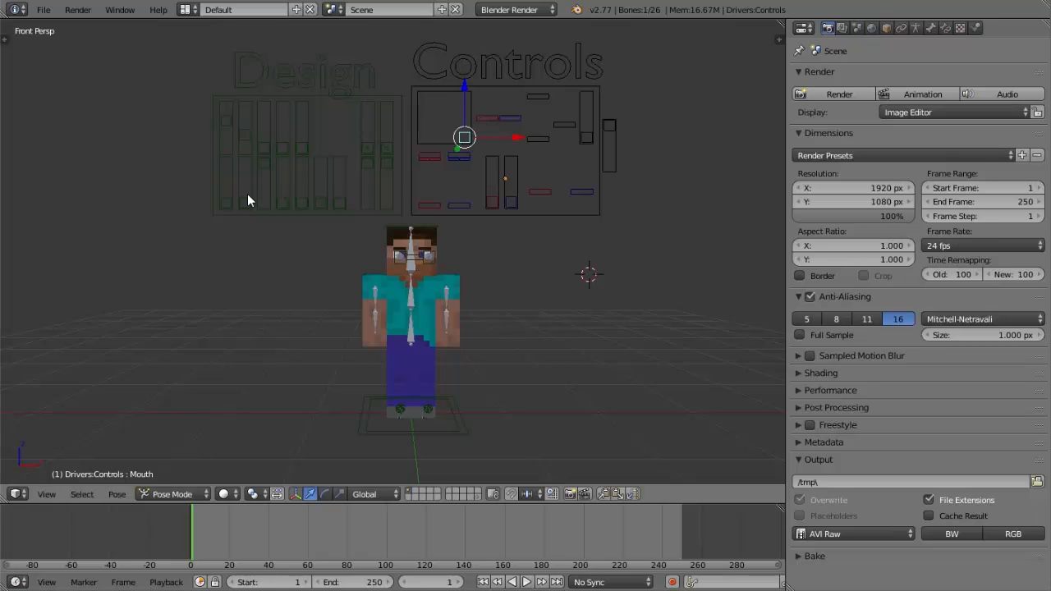
# Move the No-Head control in the Design panel up to the top of its track
pyautogui.rightClick(247, 199)
pyautogui.press('g')
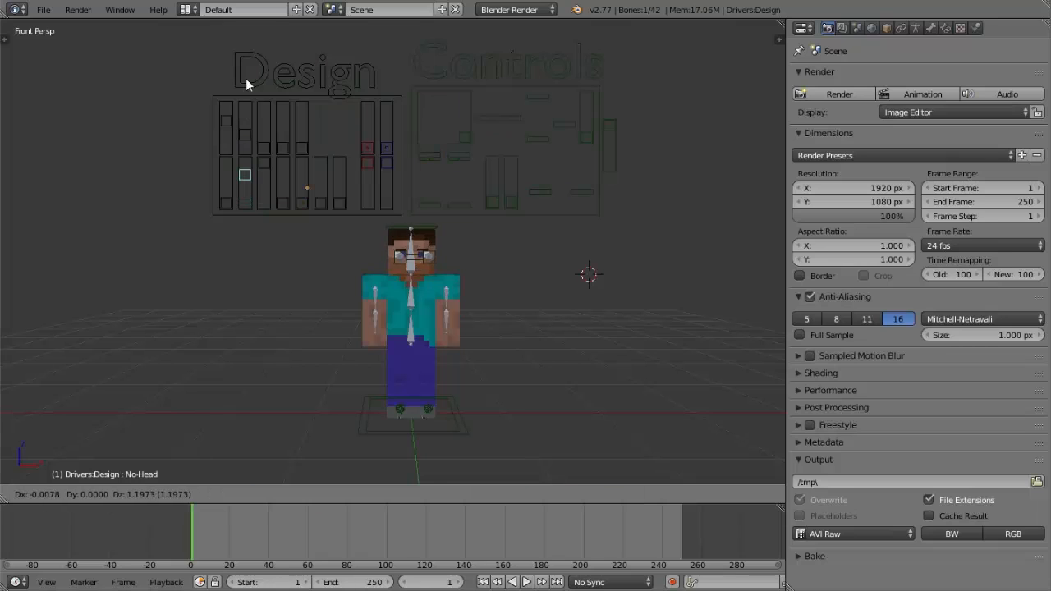
pyautogui.click(245, 79)
# Try raising the Hat control in the Design panel to the top of its track
pyautogui.rightClick(226, 201)
pyautogui.press('g')
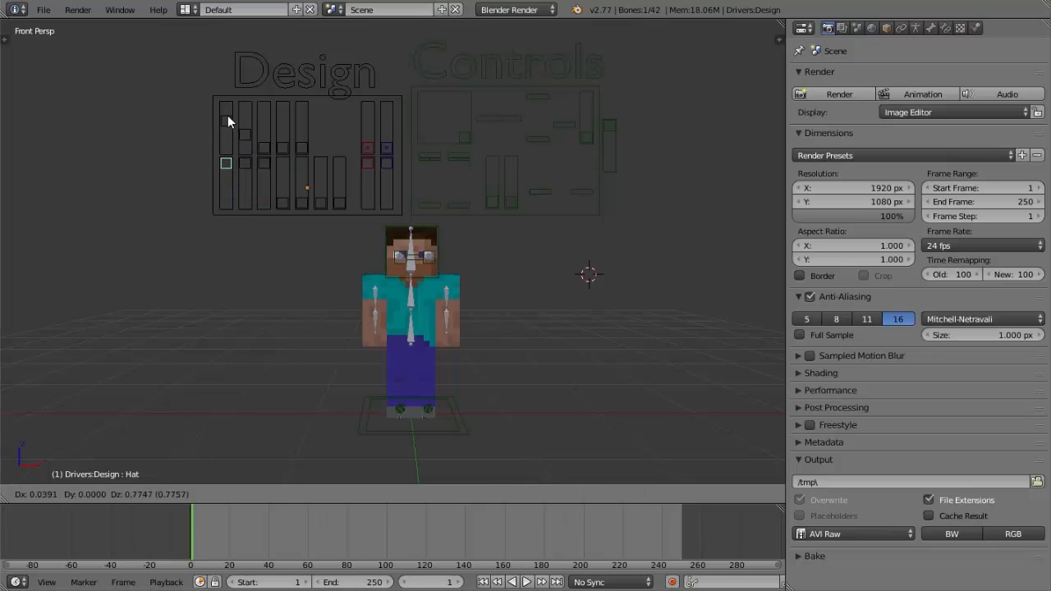
pyautogui.rightClick(374, 188)
# Move the right and left IK-Leg controls in the Design panel down to the bottom of their tracks
pyautogui.rightClick(375, 181)
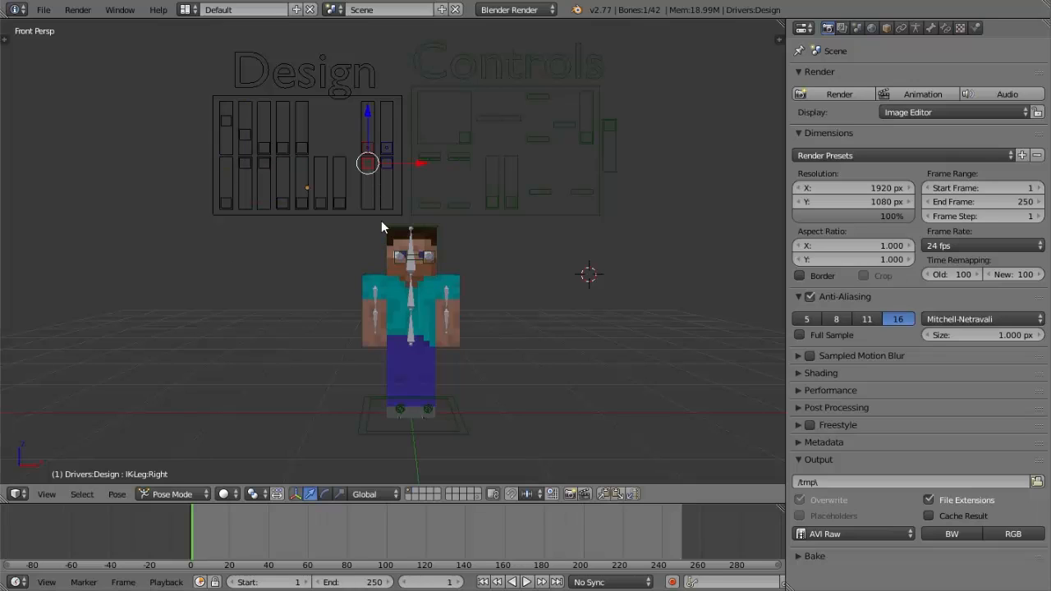
pyautogui.press('g')
pyautogui.click(386, 278)
pyautogui.rightClick(386, 183)
pyautogui.press('g')
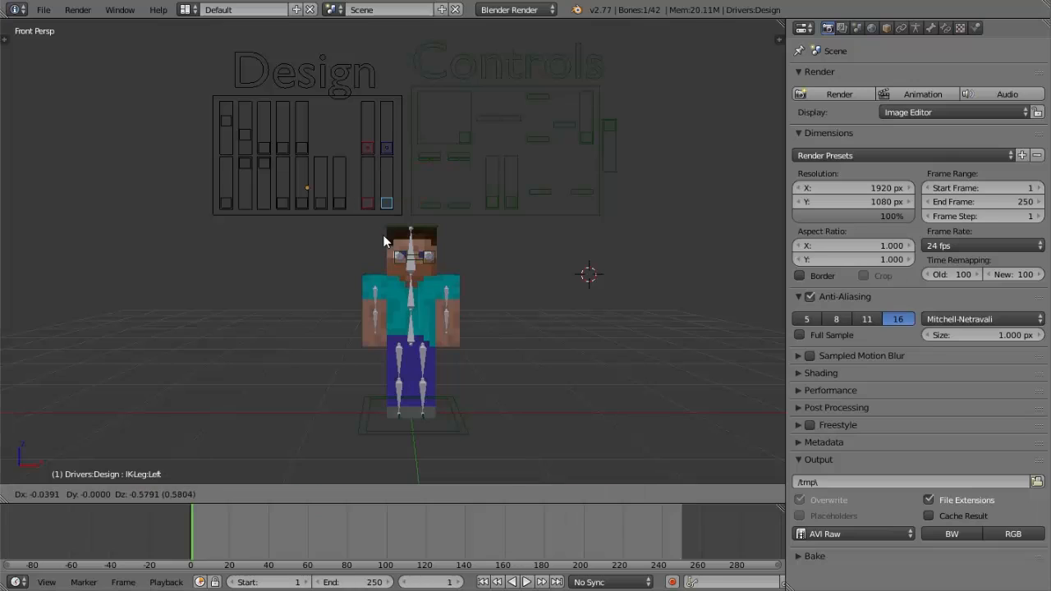
pyautogui.click(397, 353)
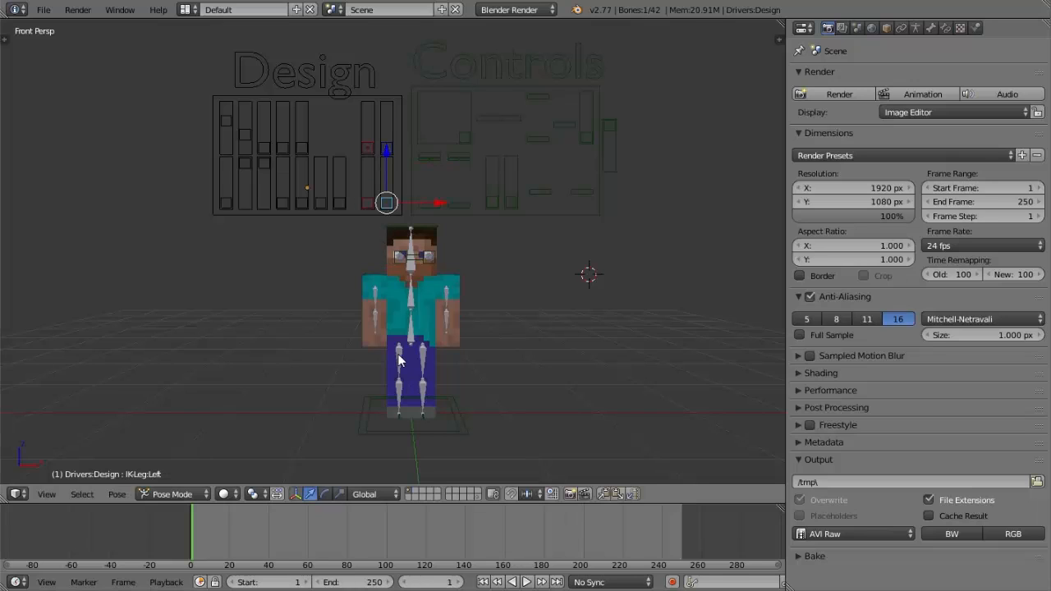
# Select the character's Char-Bones armature and switch it to Pose Mode
pyautogui.hotkey('ctrl', 'Tab')
pyautogui.rightClick(398, 359)
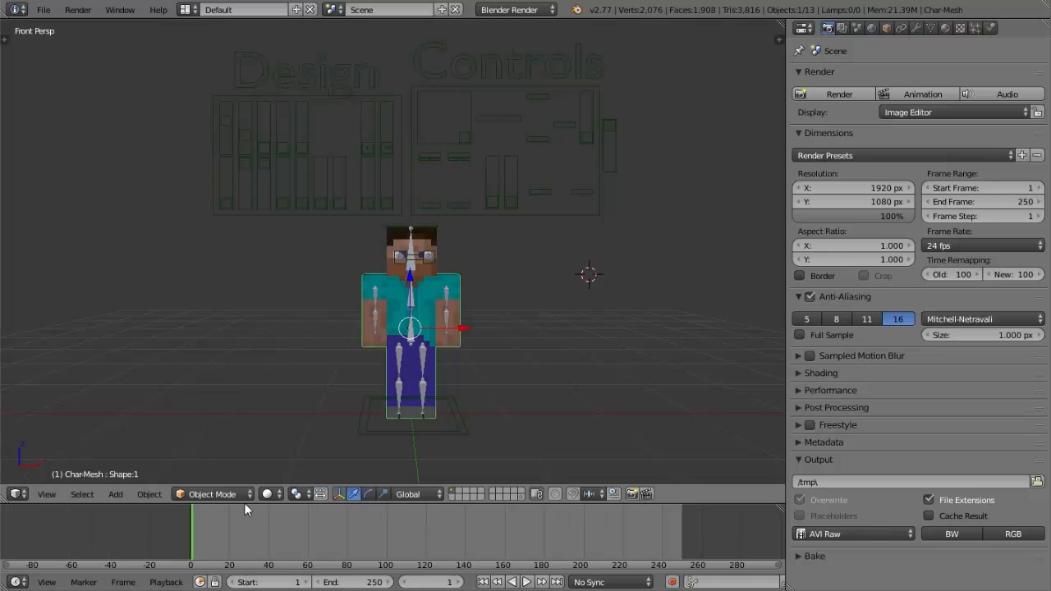
pyautogui.hotkey('ctrl', 'z')
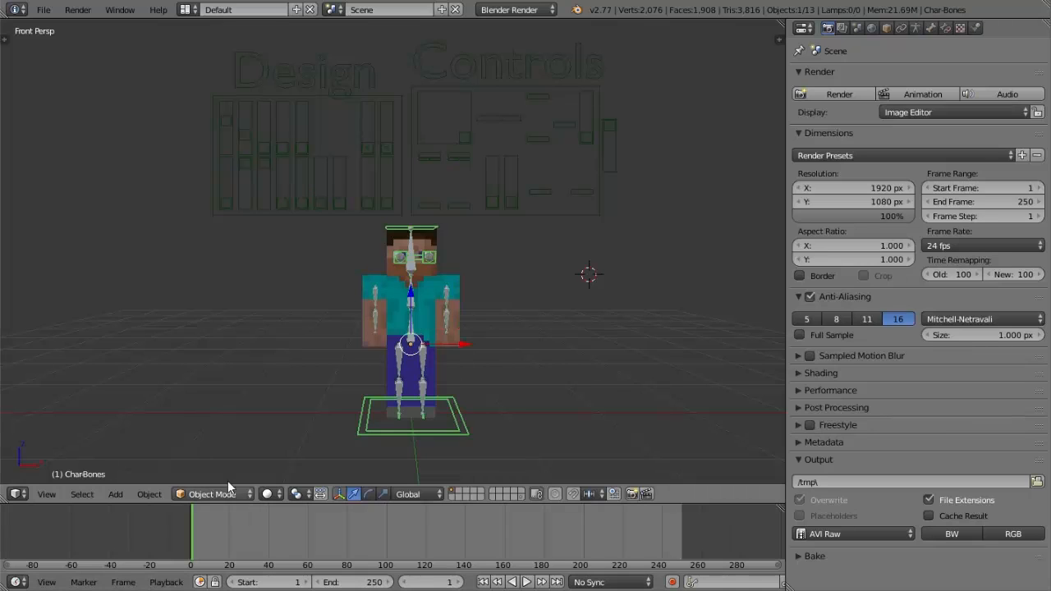
pyautogui.click(223, 493)
pyautogui.click(216, 447)
# Rotate the character's right upper leg bone slightly and swing the left upper leg bone outward
pyautogui.rightClick(384, 369)
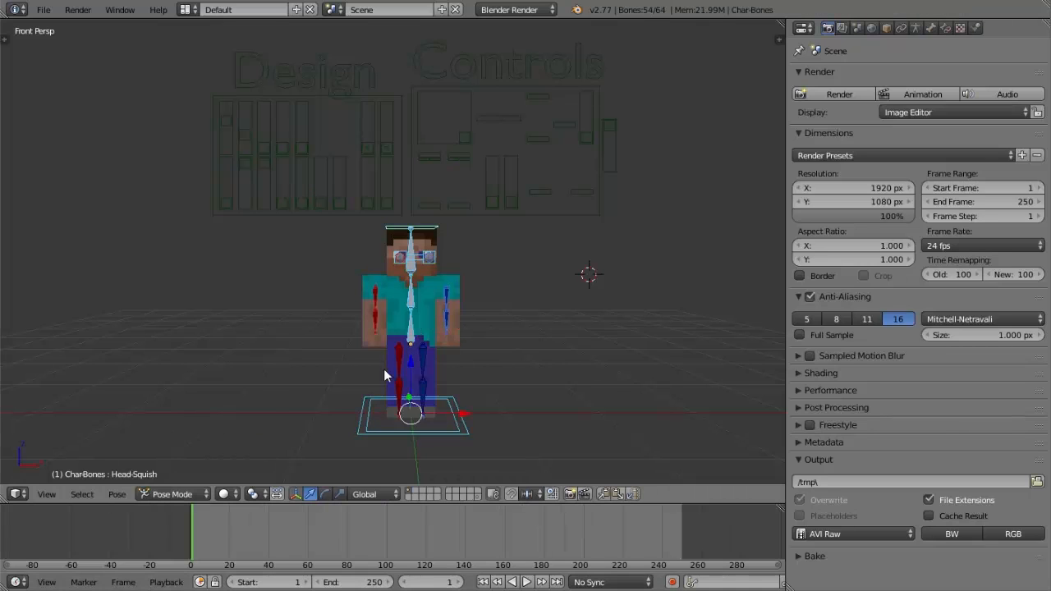
pyautogui.press('r')
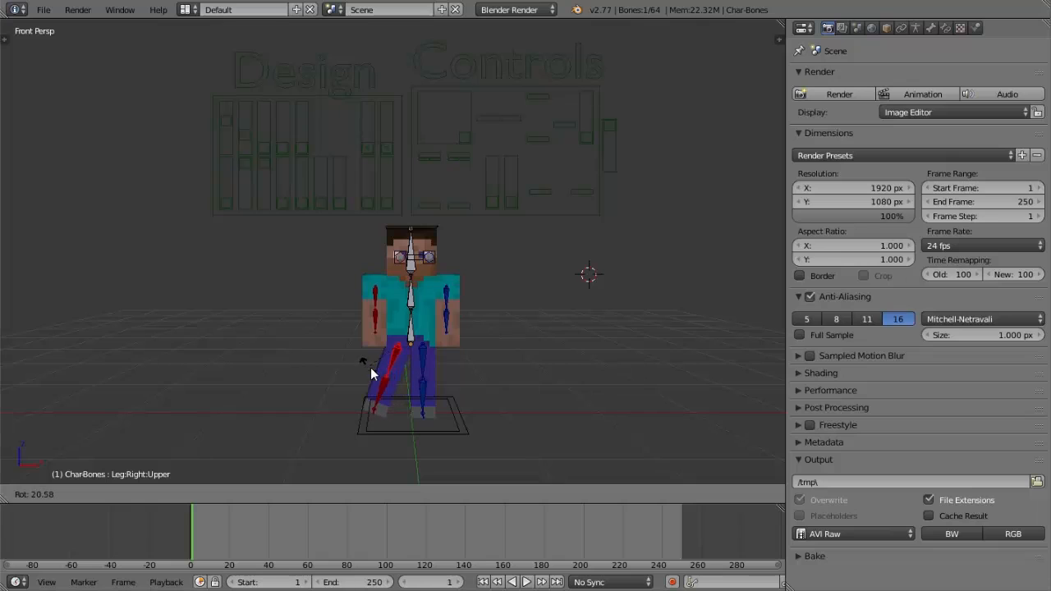
pyautogui.click(382, 372)
pyautogui.rightClick(426, 369)
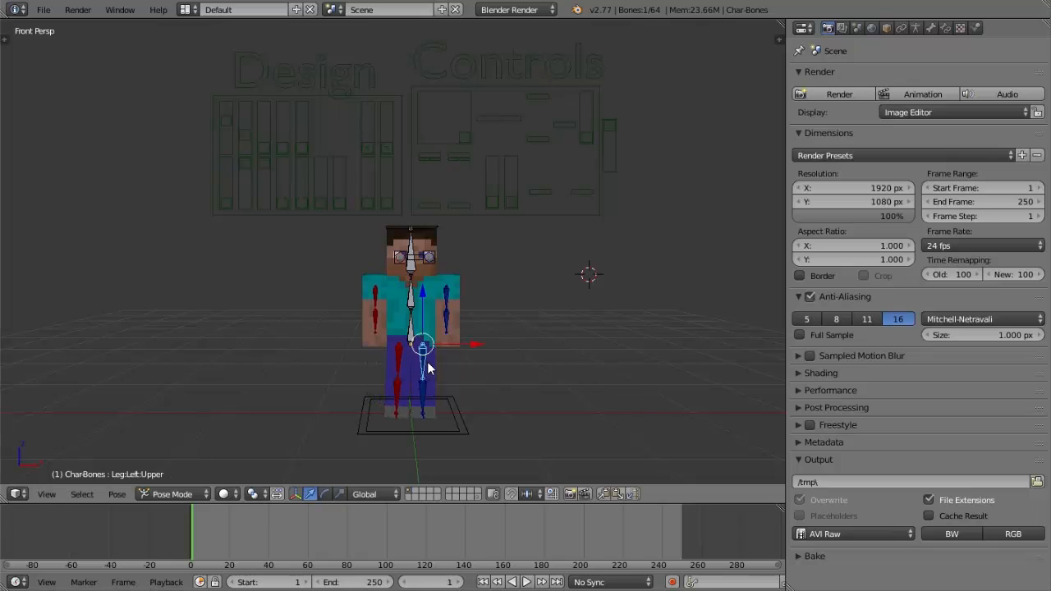
pyautogui.press('r')
pyautogui.click(430, 366)
# Adjust the left upper arm bone's pose with a combination of trackball and planar rotations, tilting the arm slightly outward
pyautogui.rightClick(449, 303)
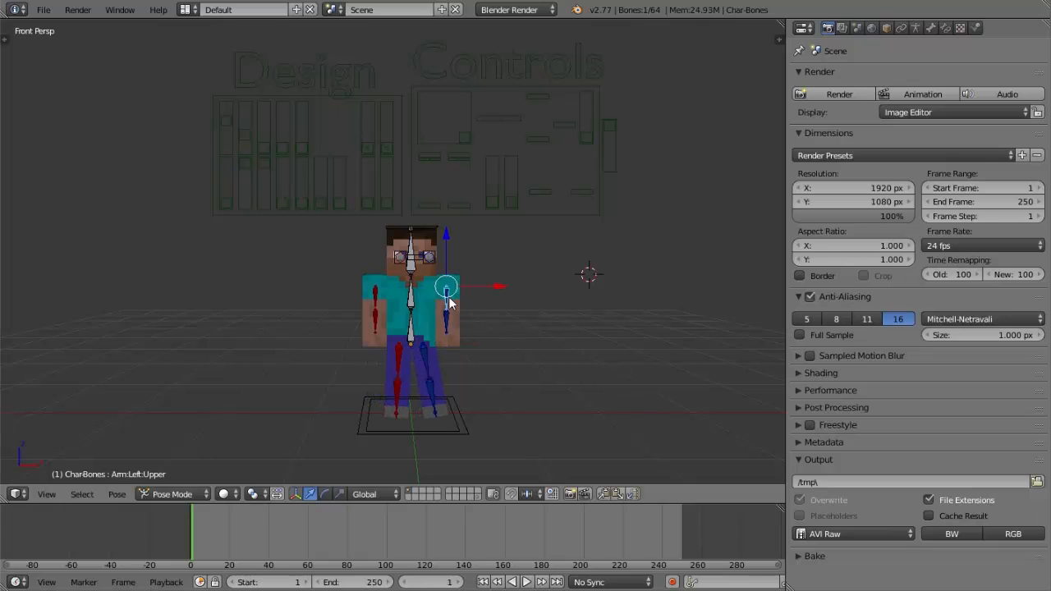
pyautogui.press('r')
pyautogui.press('r')
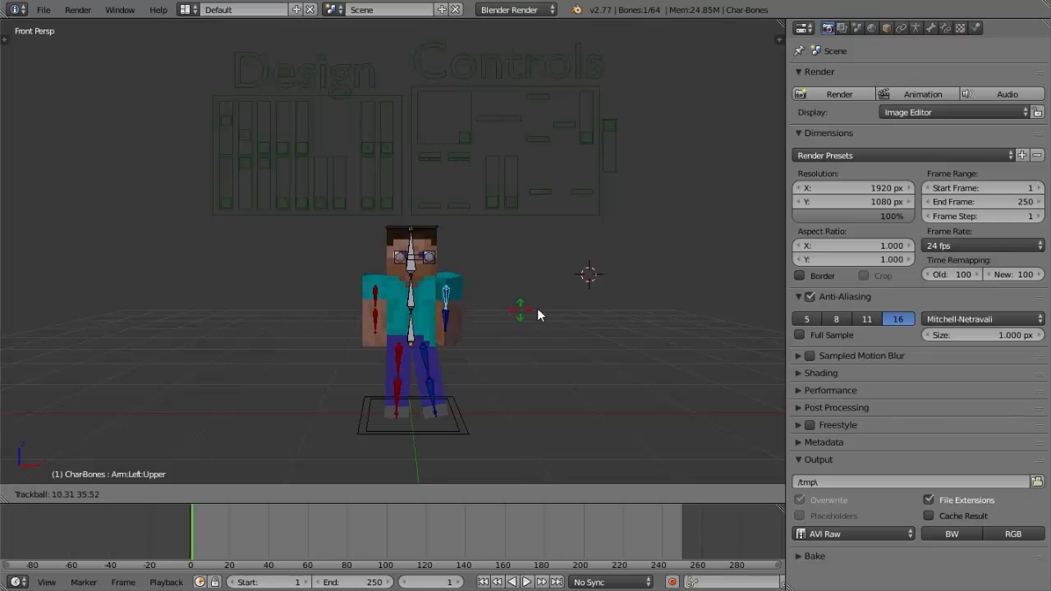
pyautogui.click(533, 302)
pyautogui.press('r')
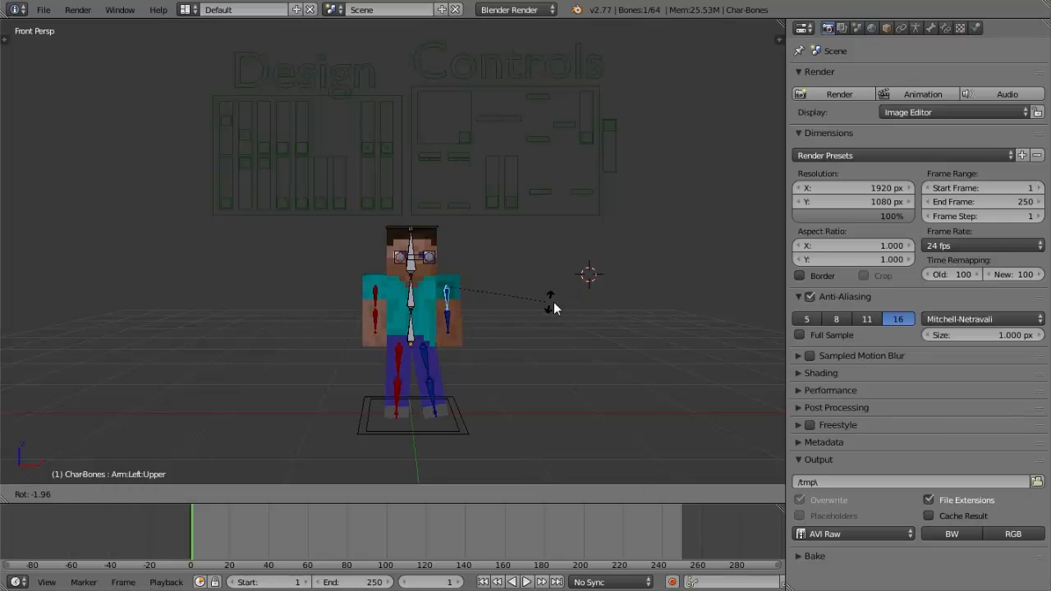
pyautogui.click(557, 306)
pyautogui.press('r')
pyautogui.press('r')
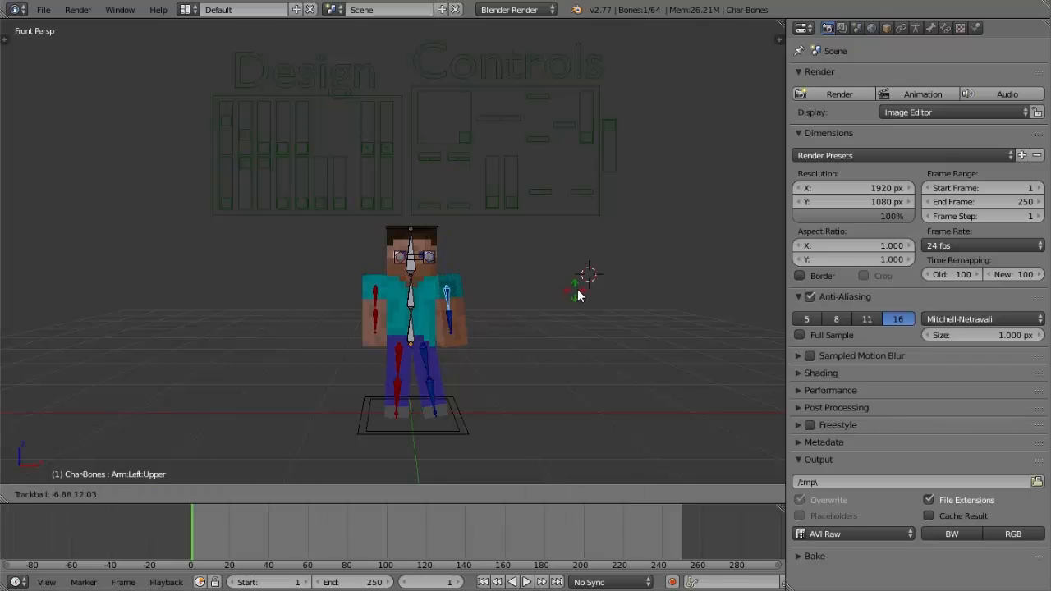
pyautogui.click(533, 305)
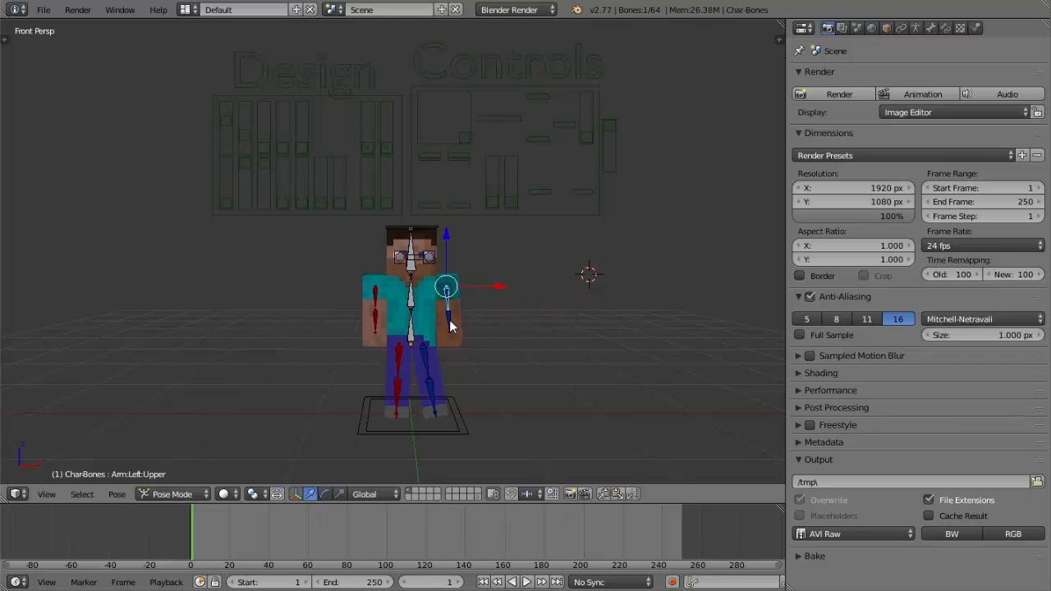
# Bend the left lower arm bone and reorient the left upper arm bone using trackball rotation
pyautogui.rightClick(450, 326)
pyautogui.press('r')
pyautogui.press('r')
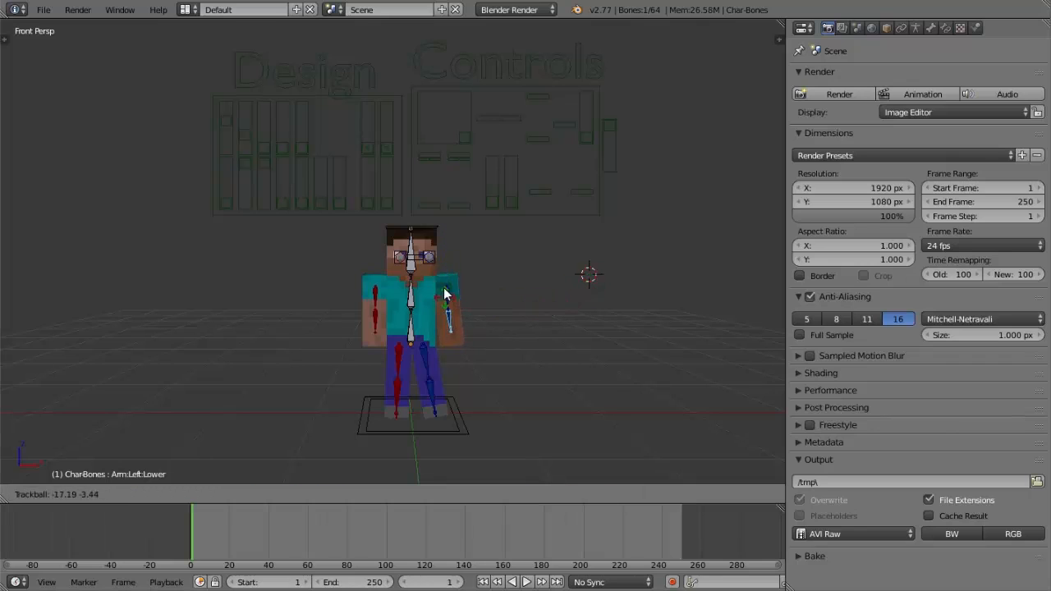
pyautogui.click(494, 217)
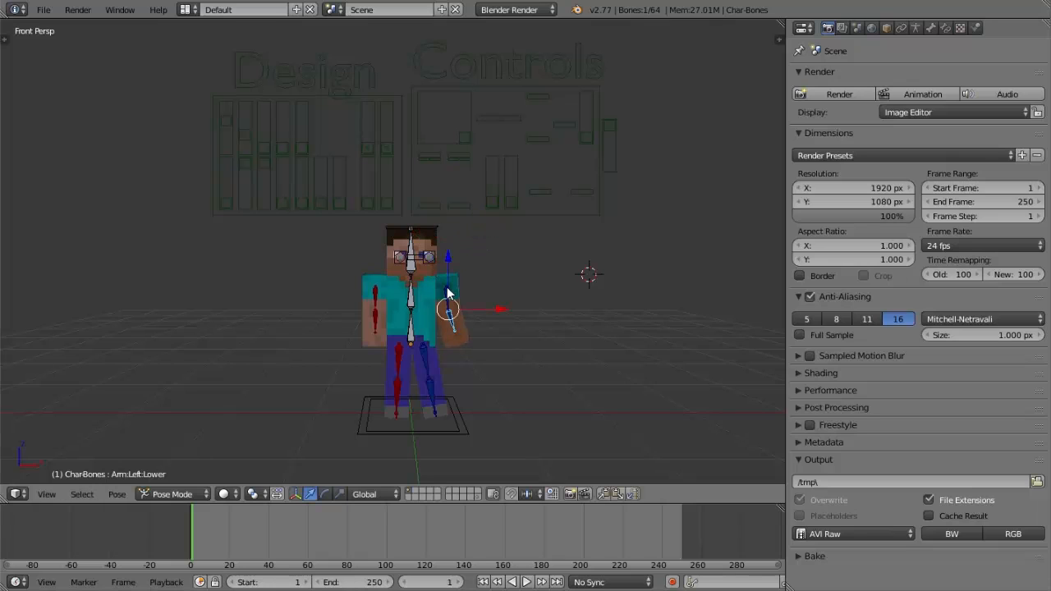
pyautogui.rightClick(446, 300)
pyautogui.press('r')
pyautogui.press('r')
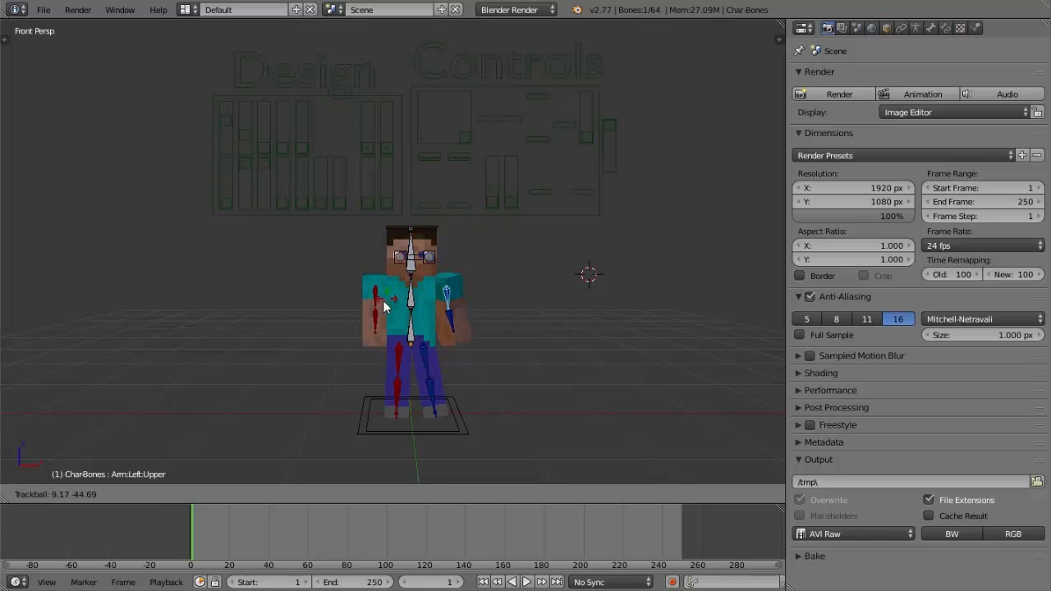
pyautogui.click(348, 304)
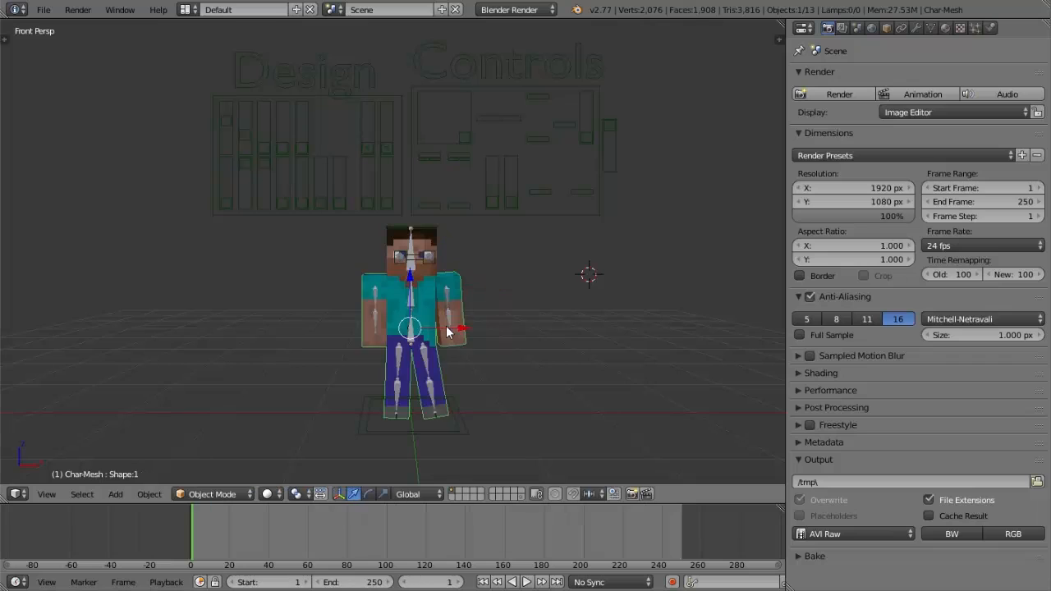
# Reselect the Char-Bones armature's left lower arm bone, bend it further and twist the left upper arm bone with trackball rotations
pyautogui.rightClick(448, 327)
pyautogui.press('r')
pyautogui.press('r')
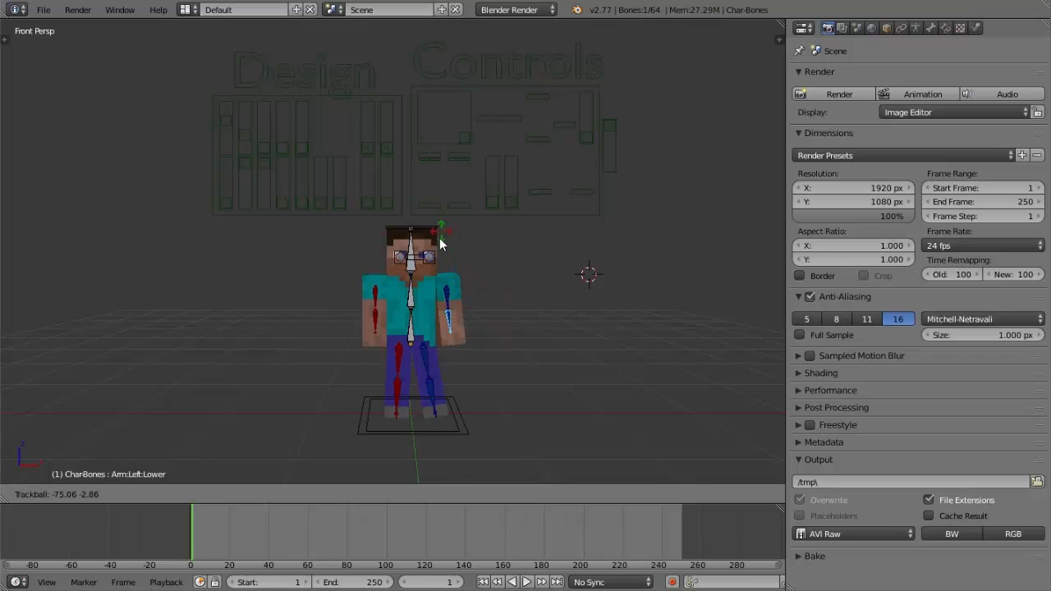
pyautogui.click(445, 304)
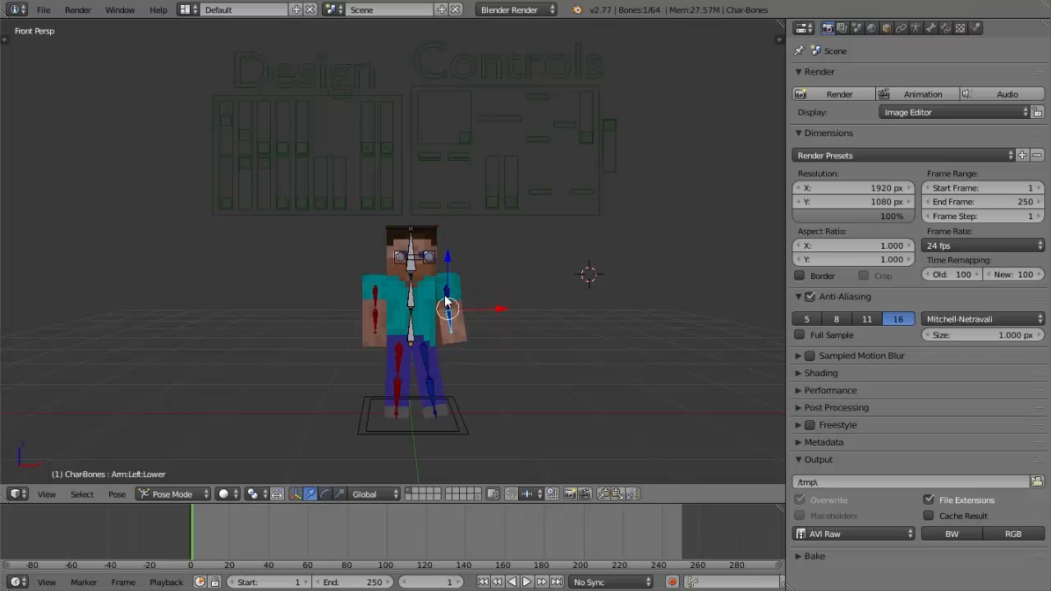
pyautogui.rightClick(446, 289)
pyautogui.press('r')
pyautogui.press('r')
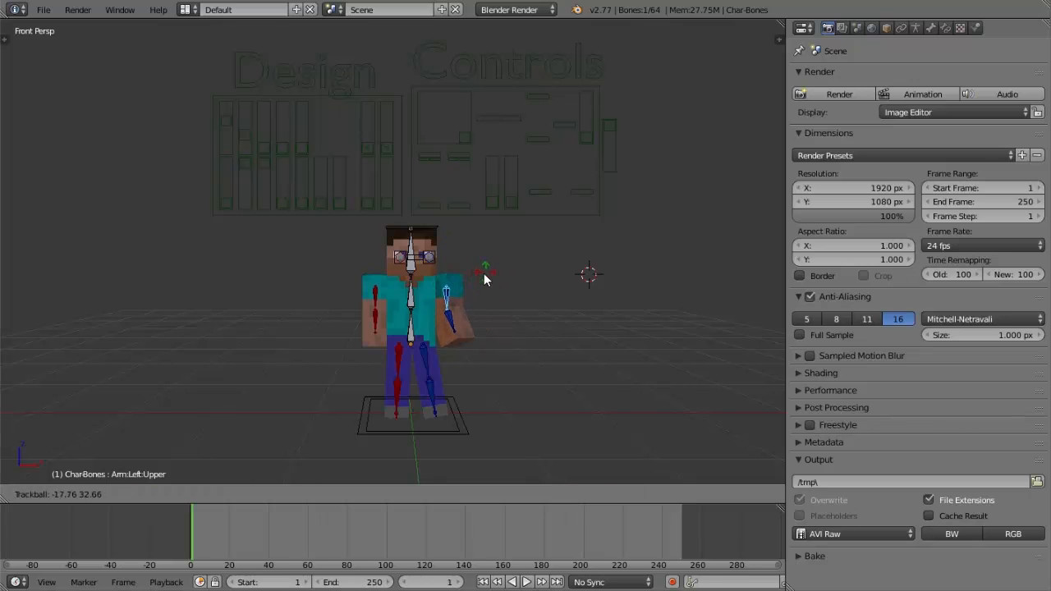
pyautogui.click(461, 286)
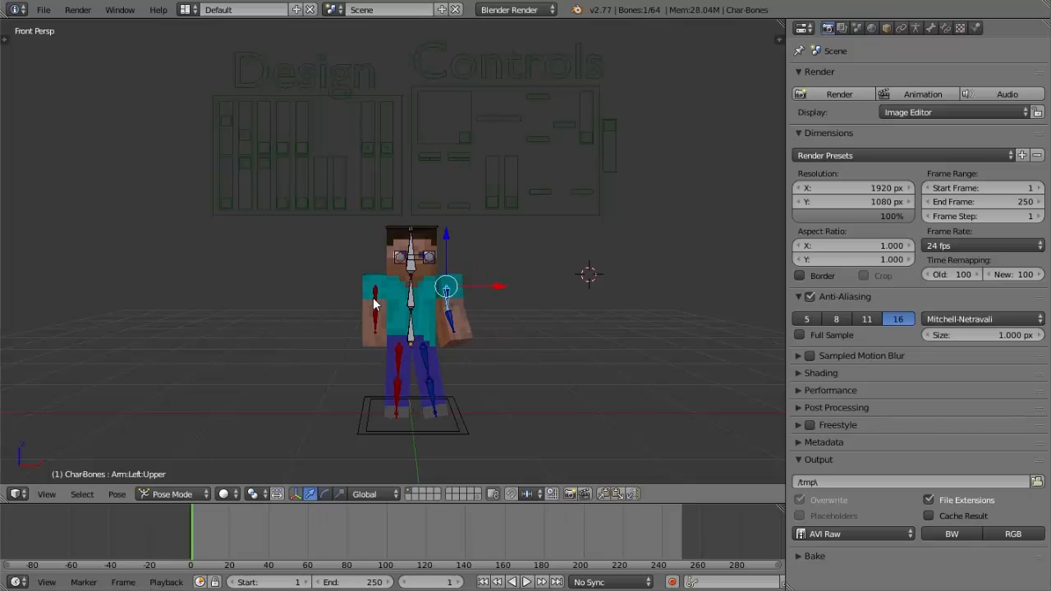
# Swing the right upper arm bone outward from the body and adjust its tilt with a trackball rotation
pyautogui.rightClick(374, 304)
pyautogui.press('r')
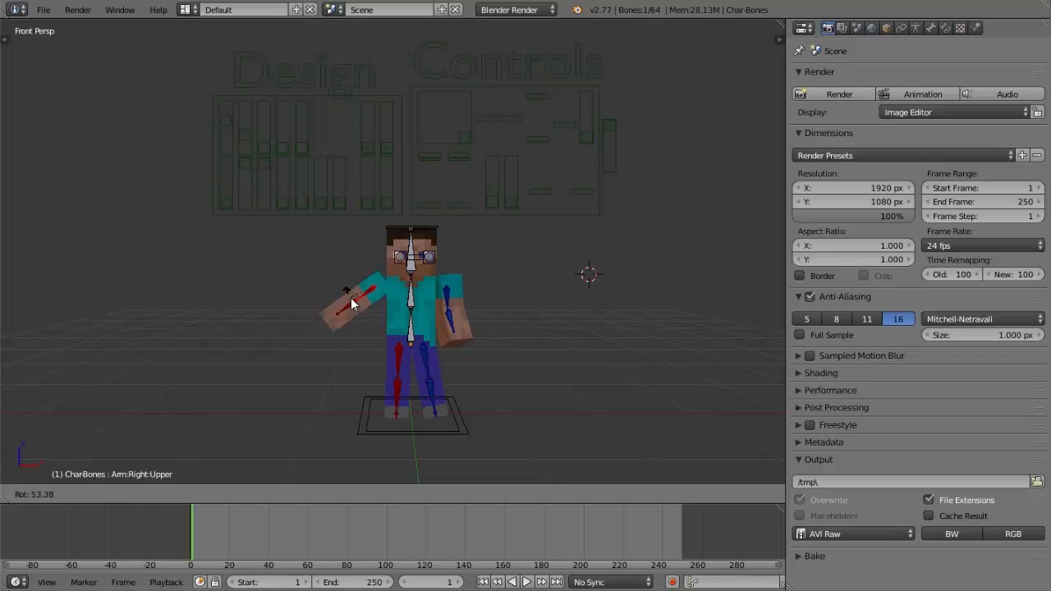
pyautogui.click(350, 301)
pyautogui.press('r')
pyautogui.press('r')
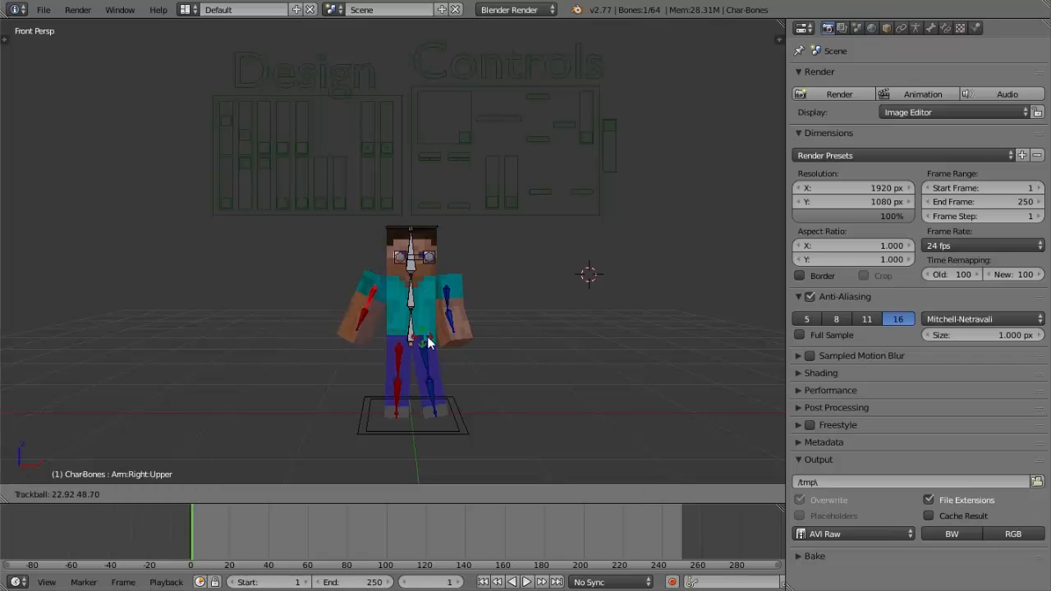
pyautogui.click(360, 327)
# Bend the right lower arm bone inward and fine-tune the right upper arm bone with trackball rotations
pyautogui.rightClick(361, 325)
pyautogui.press('r')
pyautogui.press('r')
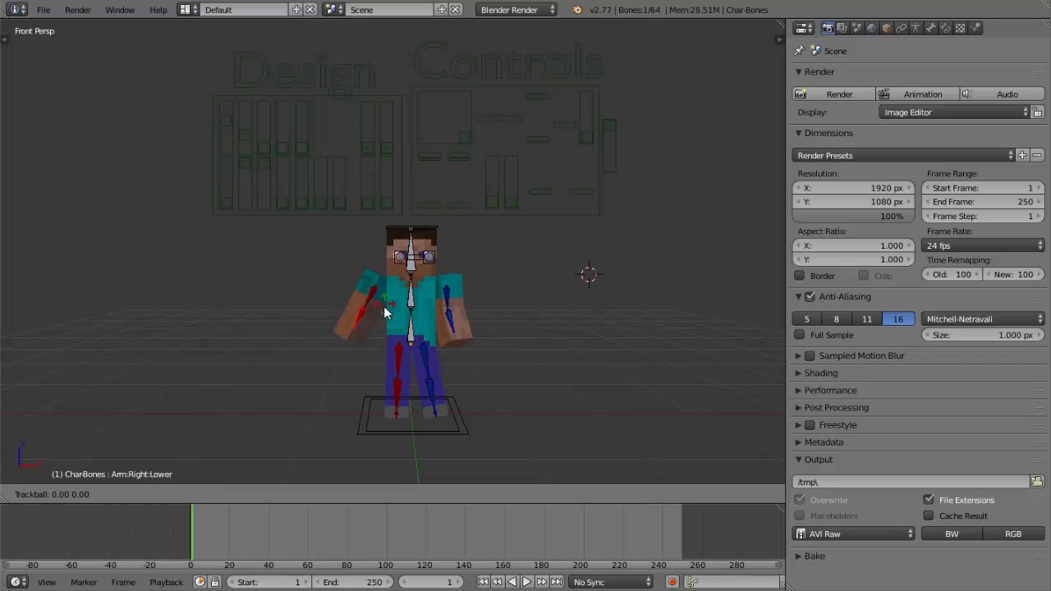
pyautogui.click(368, 303)
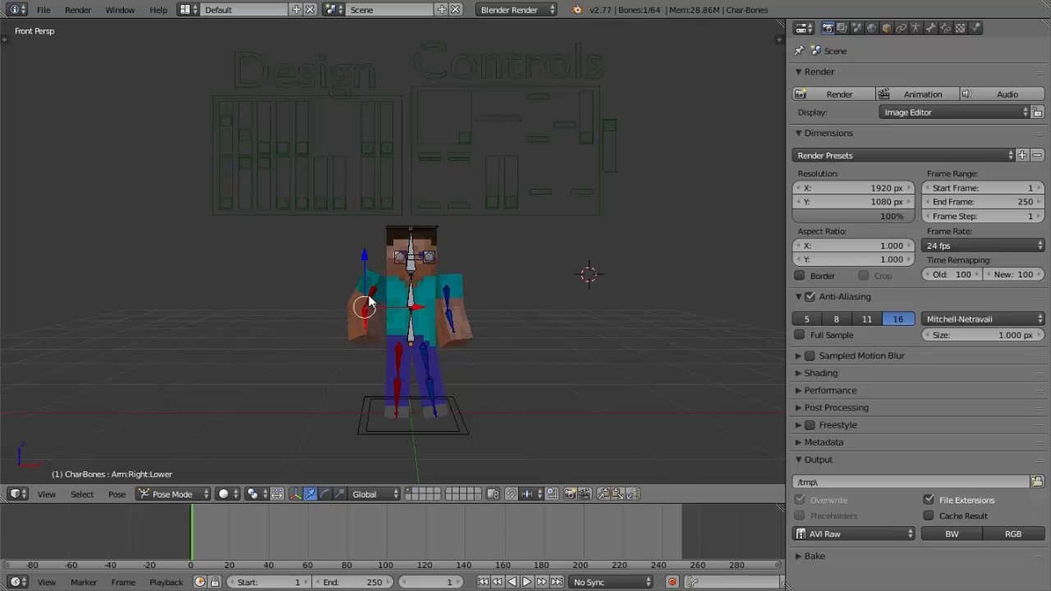
pyautogui.rightClick(369, 294)
pyautogui.press('r')
pyautogui.press('r')
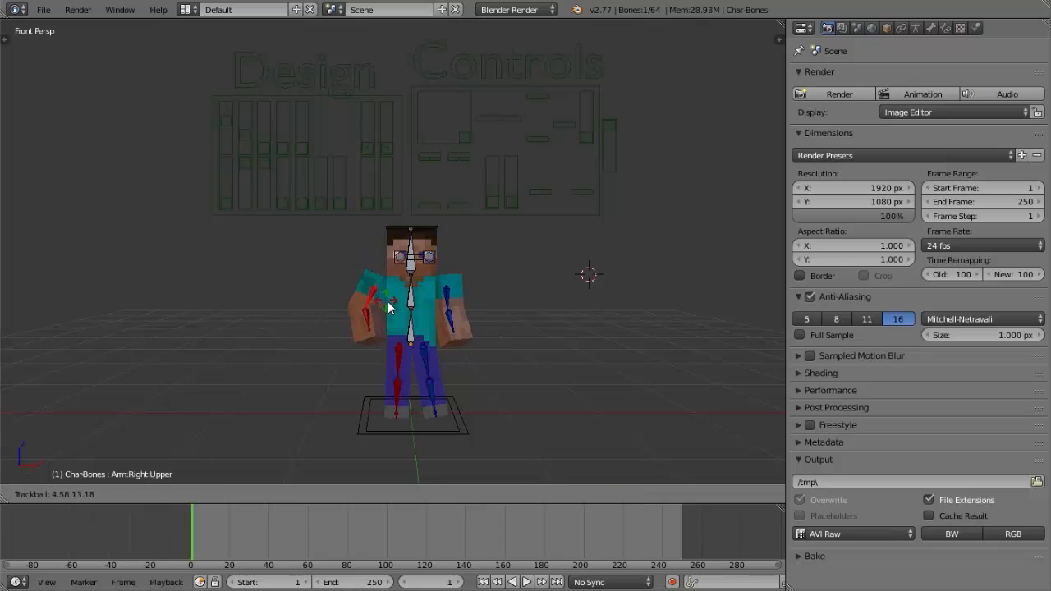
pyautogui.click(395, 359)
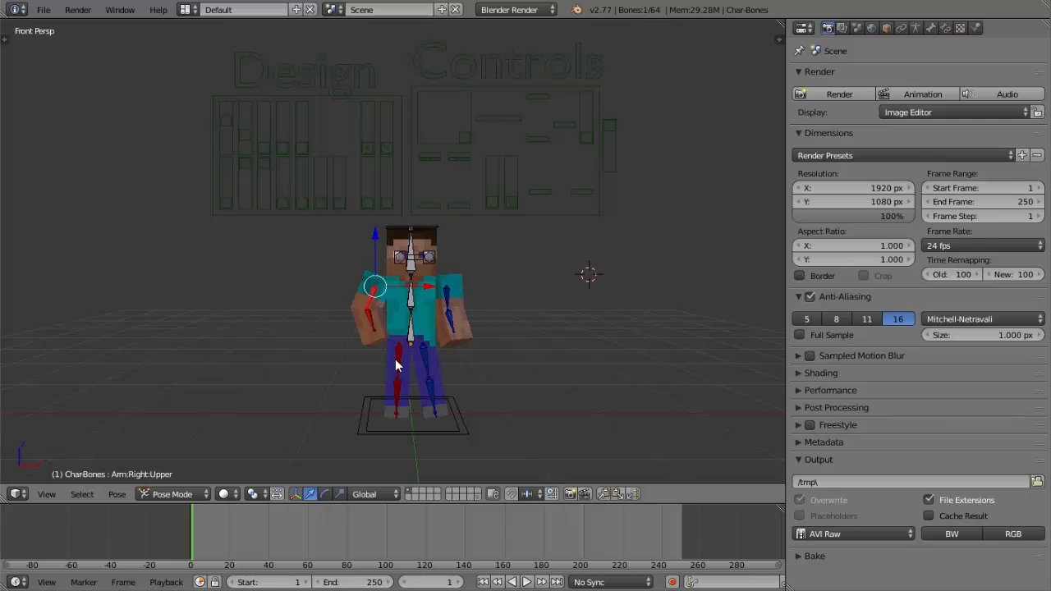
pyautogui.rightClick(395, 359)
pyautogui.press('r')
pyautogui.rightClick(396, 360)
pyautogui.rightClick(396, 359)
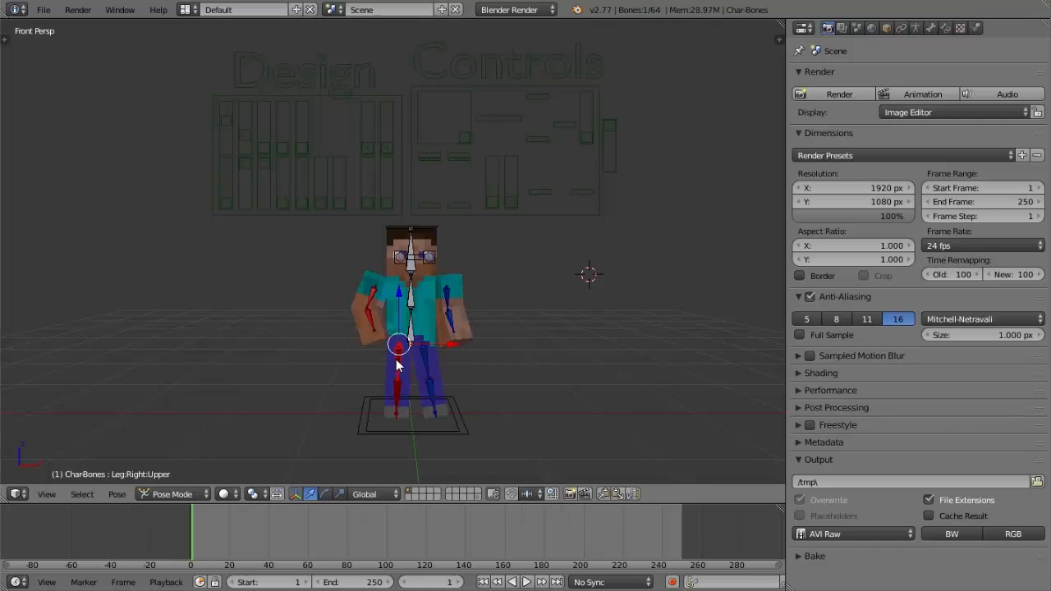
pyautogui.moveTo(400, 358); pyautogui.dragTo(425, 398, button='middle')
pyautogui.rightClick(406, 396)
pyautogui.press('r')
pyautogui.rightClick(405, 401)
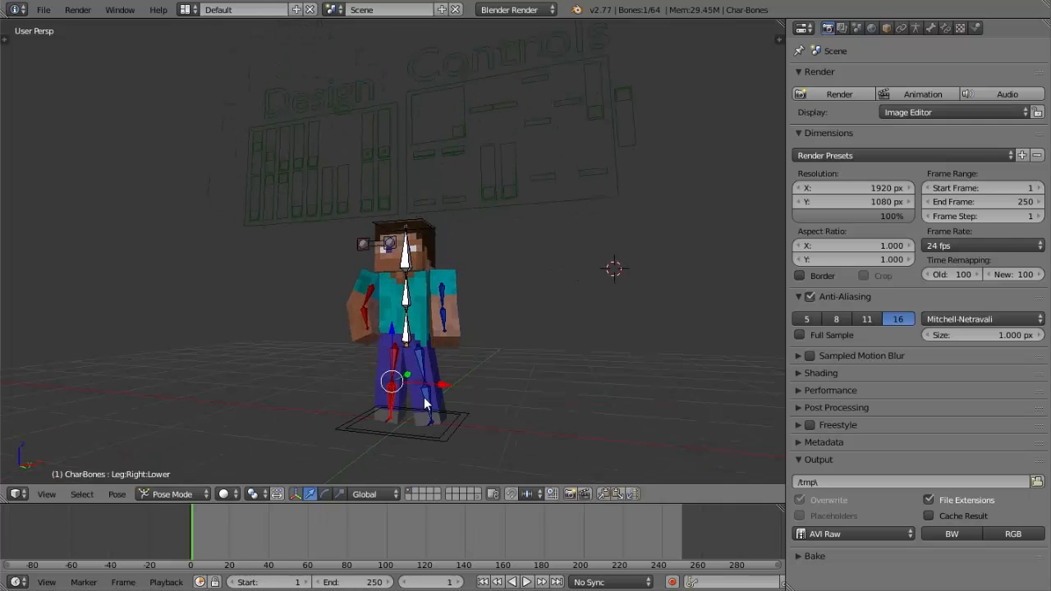
pyautogui.rightClick(425, 404)
pyautogui.press('r')
pyautogui.press('r')
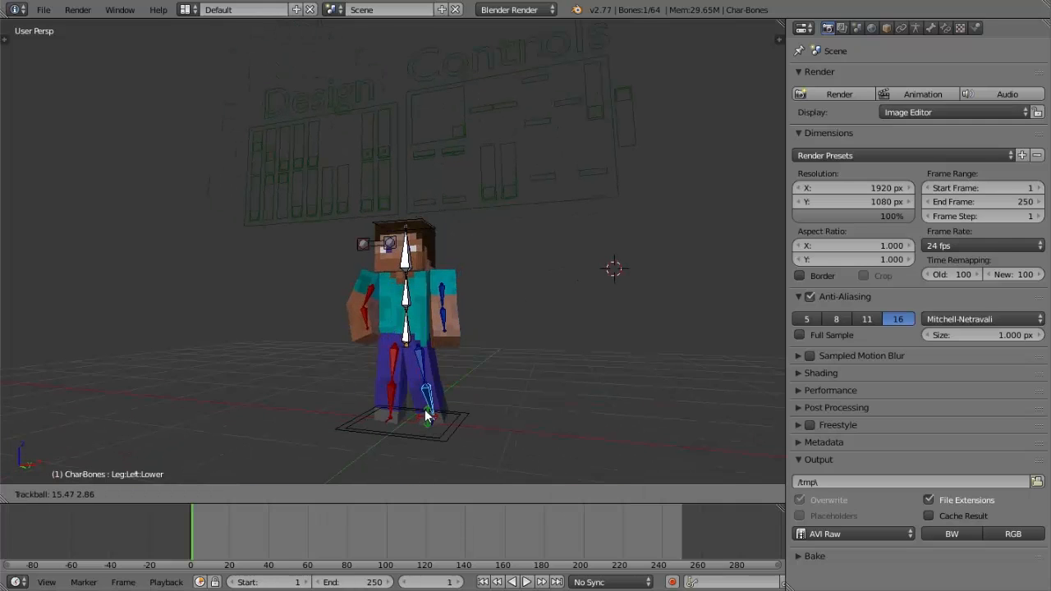
pyautogui.rightClick(425, 411)
# Set the render output file format to PNG and the shading alpha mode to Transparent
pyautogui.moveTo(428, 411); pyautogui.dragTo(498, 386, button='middle')
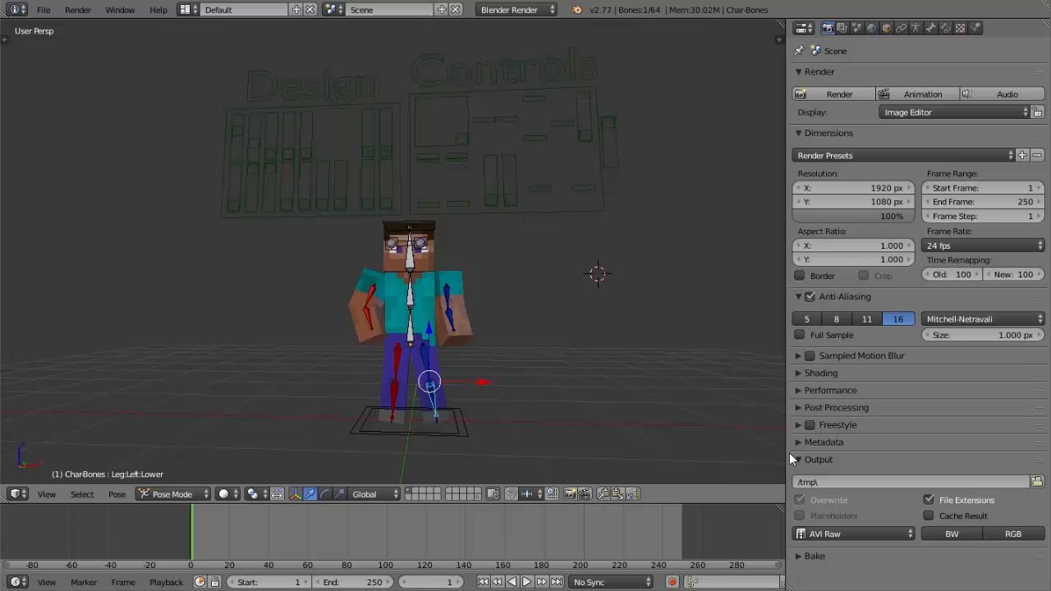
pyautogui.click(854, 533)
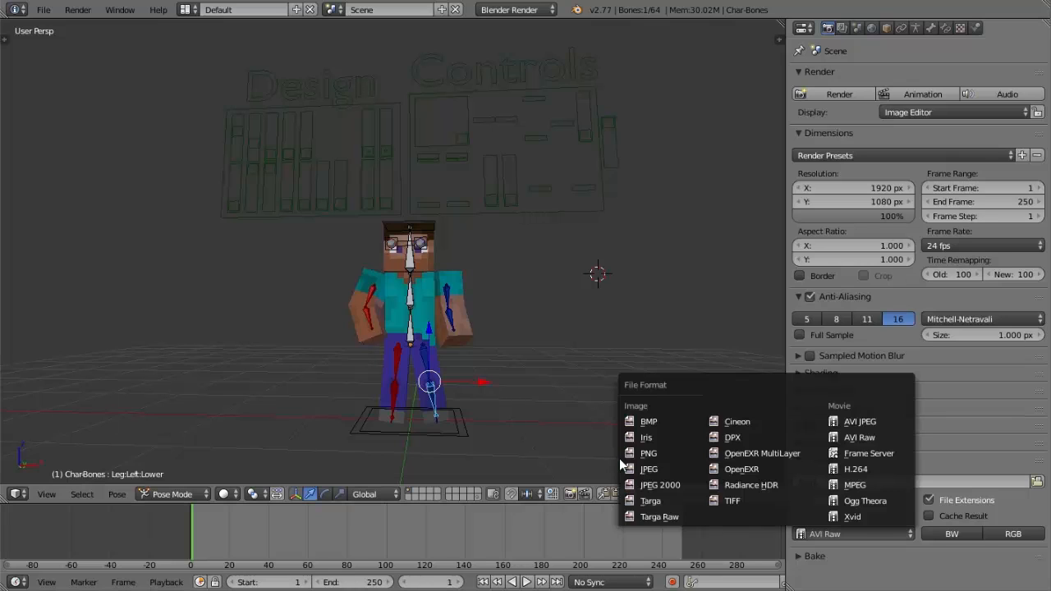
pyautogui.click(638, 454)
pyautogui.click(805, 374)
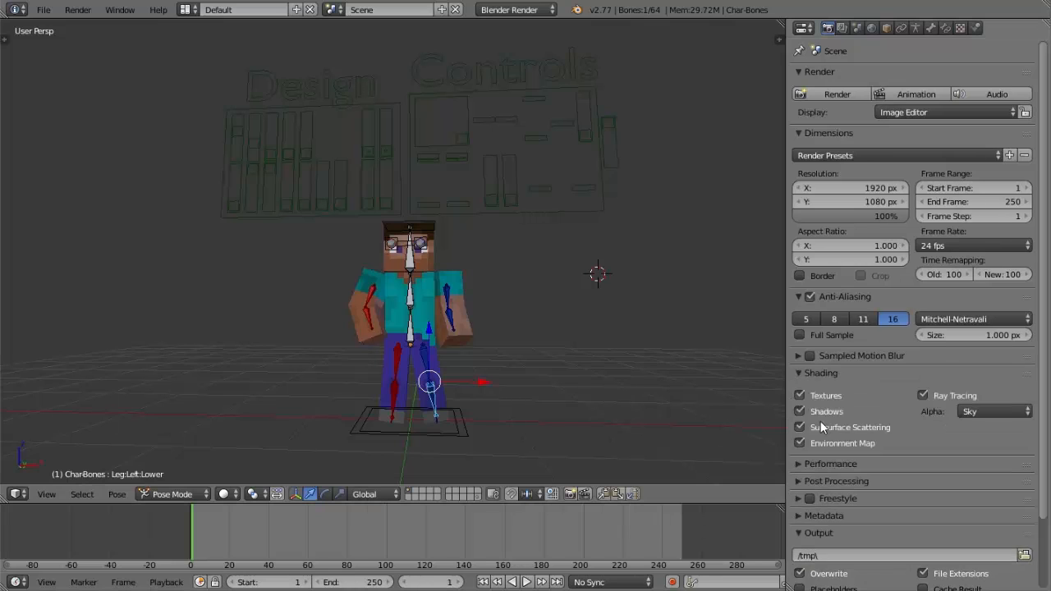
pyautogui.click(985, 410)
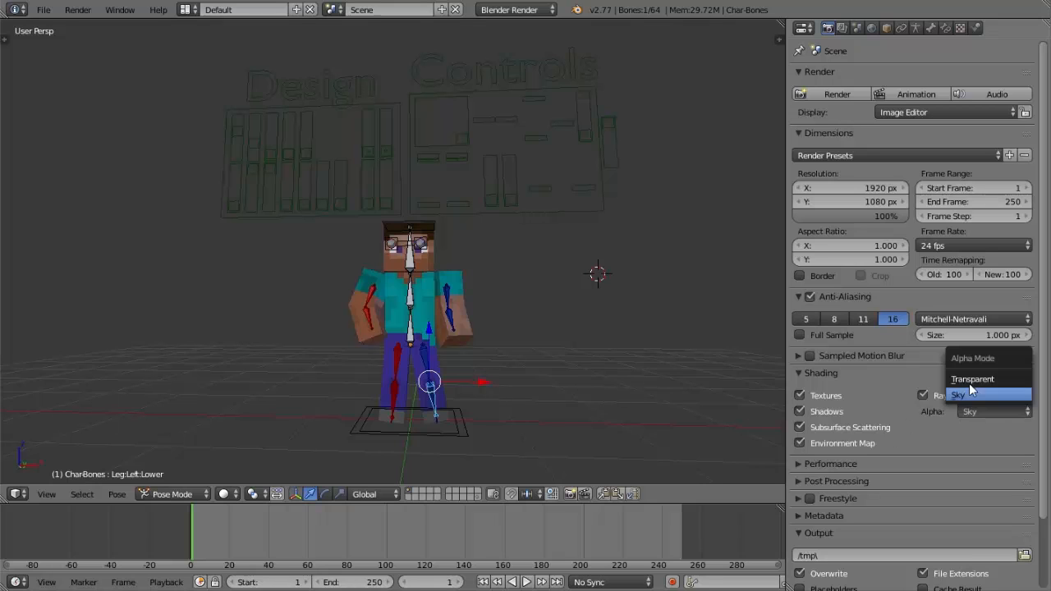
pyautogui.click(986, 380)
# Render the posed character, inspect the result and return to the 3D view
pyautogui.click(838, 93)
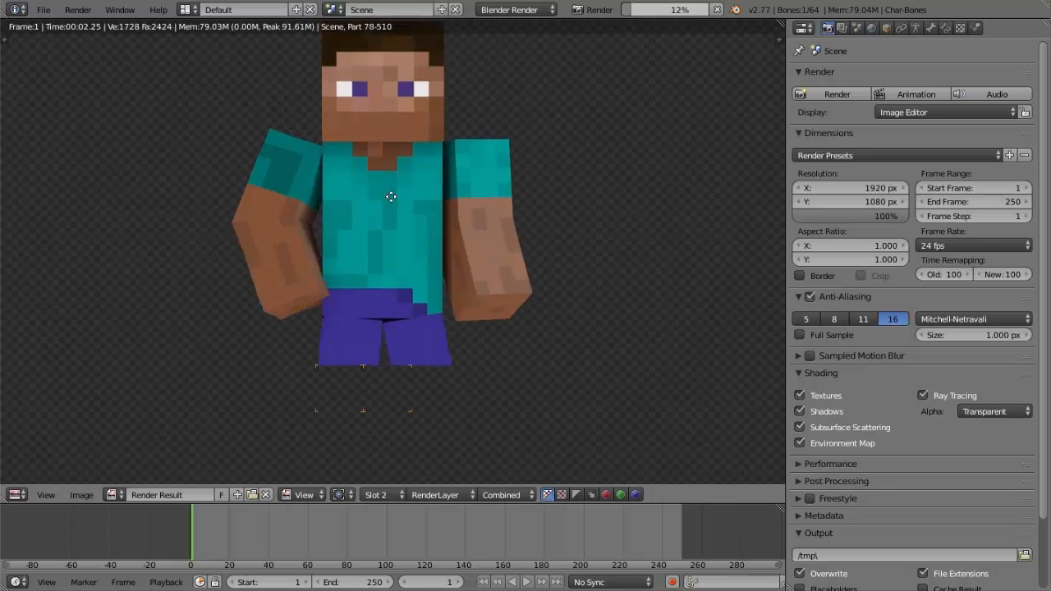
pyautogui.moveTo(379, 190); pyautogui.dragTo(398, 177, button='middle')
pyautogui.click(85, 14)
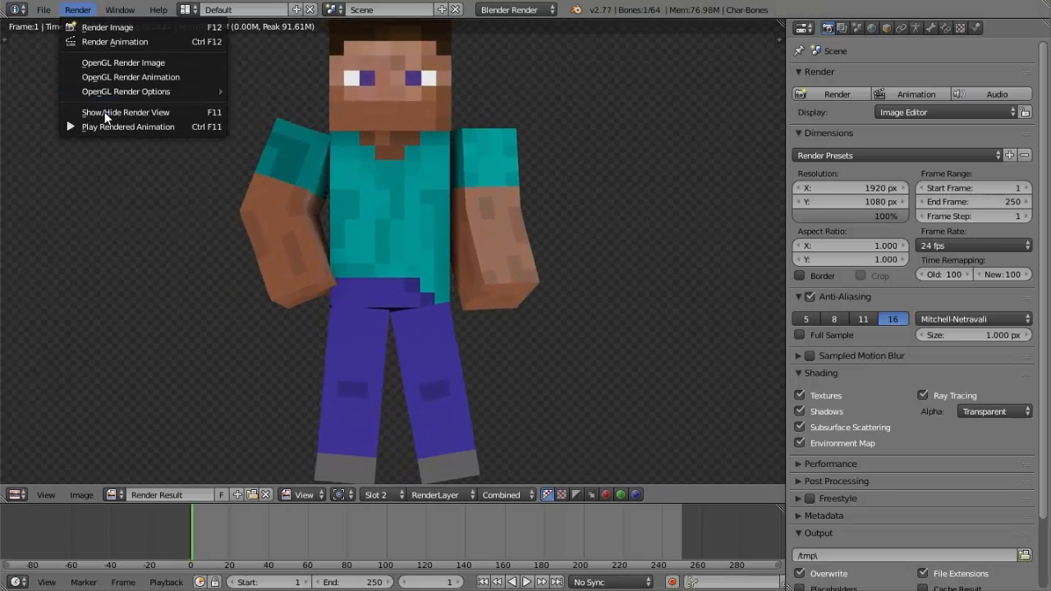
pyautogui.click(104, 112)
# Try out the No-Head design slider and open the mouth by moving the Mouth control to the upper right corner of its box
pyautogui.moveTo(310, 206); pyautogui.dragTo(248, 186, button='middle')
pyautogui.rightClick(246, 186)
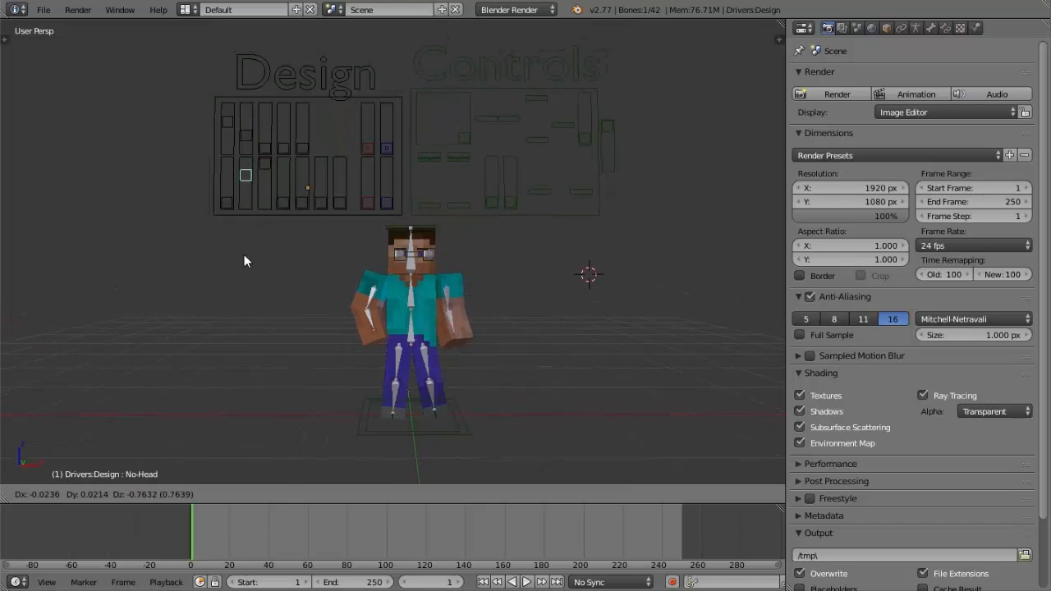
pyautogui.moveTo(456, 141); pyautogui.dragTo(446, 139, button='right')
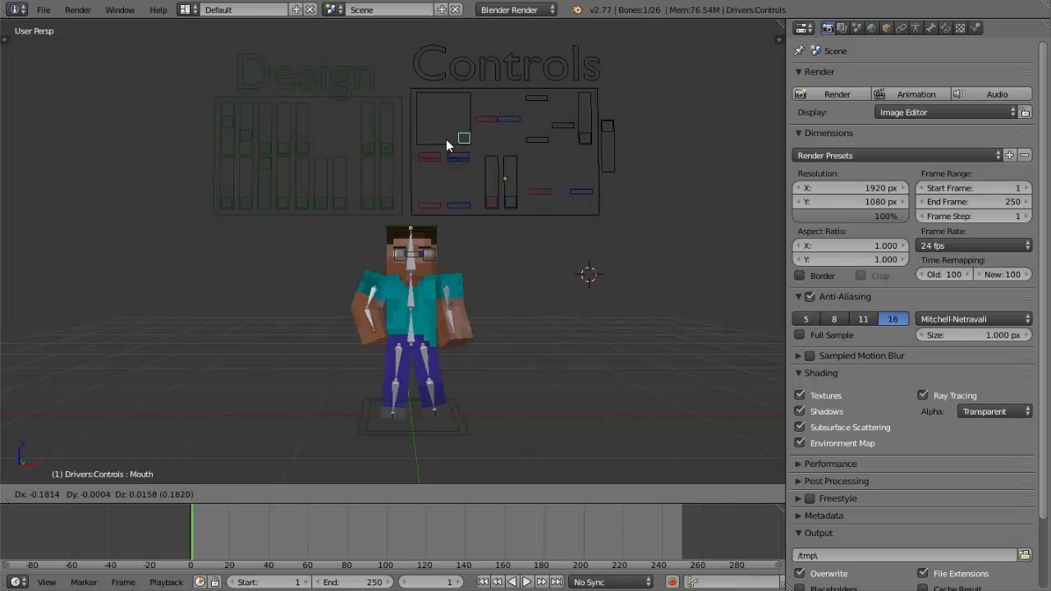
pyautogui.click(464, 140)
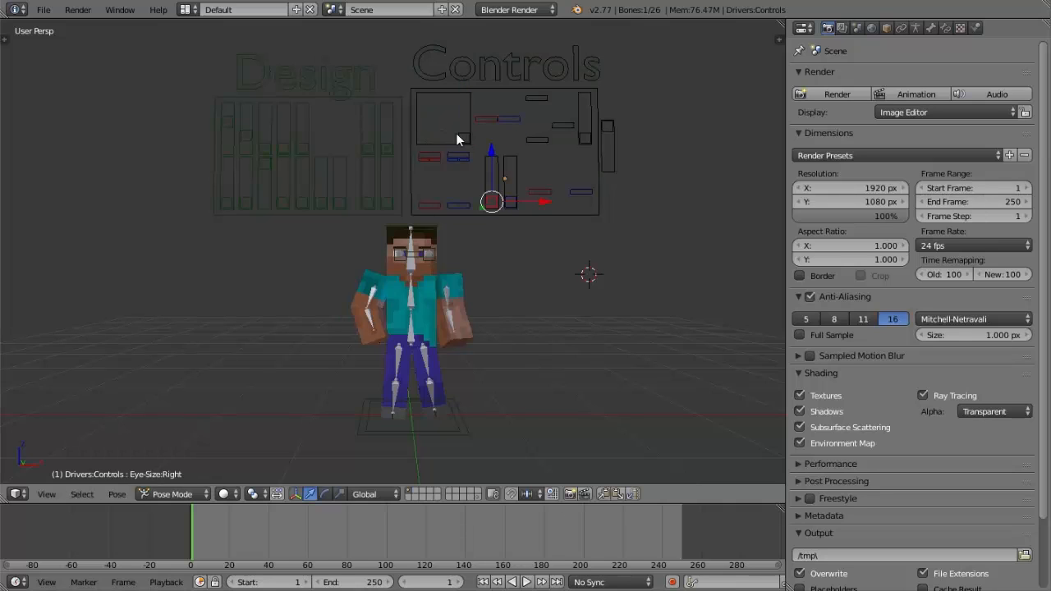
pyautogui.moveTo(462, 140); pyautogui.dragTo(440, 124, button='right')
pyautogui.moveTo(360, 94); pyautogui.dragTo(475, 43, button='right')
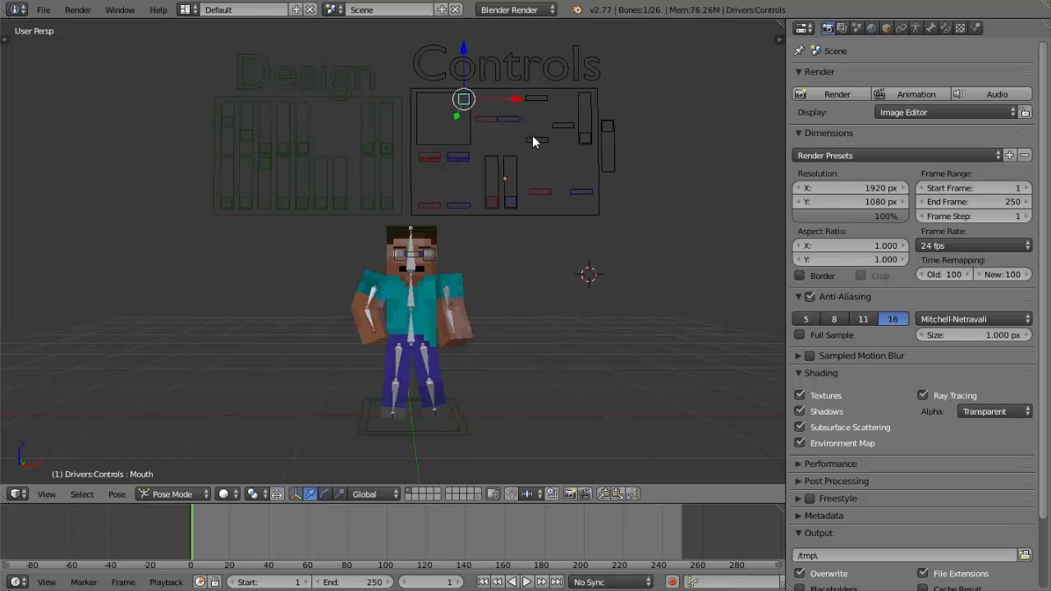
# Bring both rows of teeth into the mouth by raising the Teeth:Lower control and lowering the Teeth:Upper control
pyautogui.rightClick(534, 141)
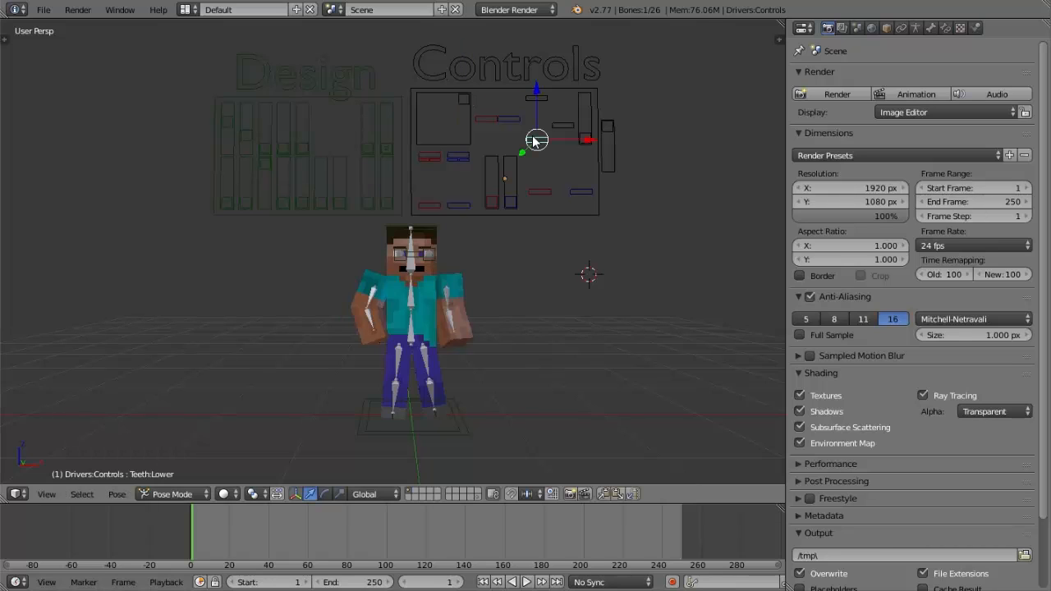
pyautogui.press('g')
pyautogui.click(537, 122)
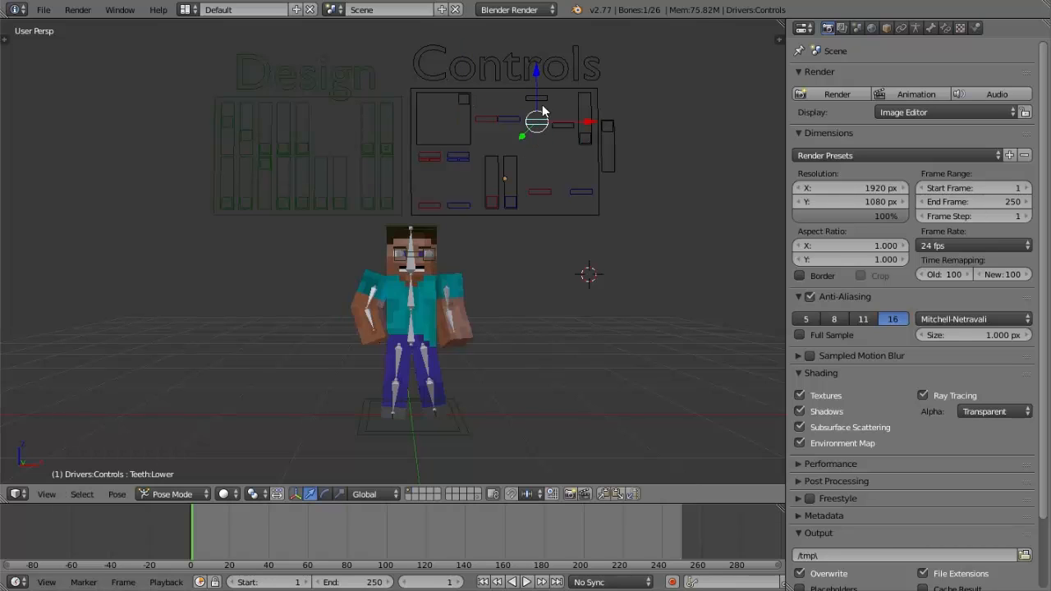
pyautogui.rightClick(542, 106)
pyautogui.press('g')
pyautogui.click(492, 122)
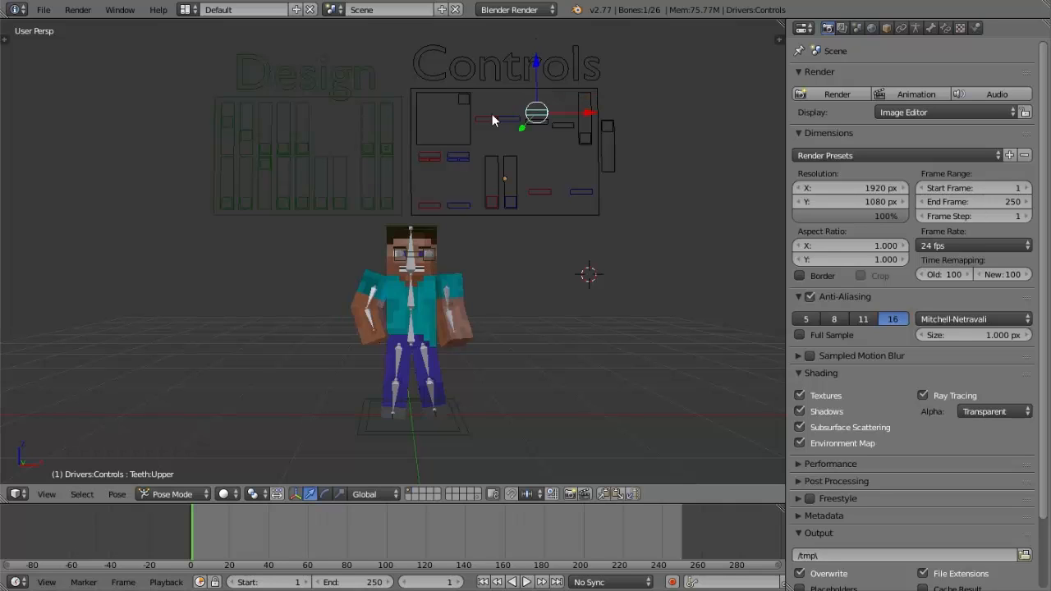
# Shape the mouth into a smile by raising the Mouth:Right and Mouth:Left controls
pyautogui.rightClick(490, 120)
pyautogui.press('g')
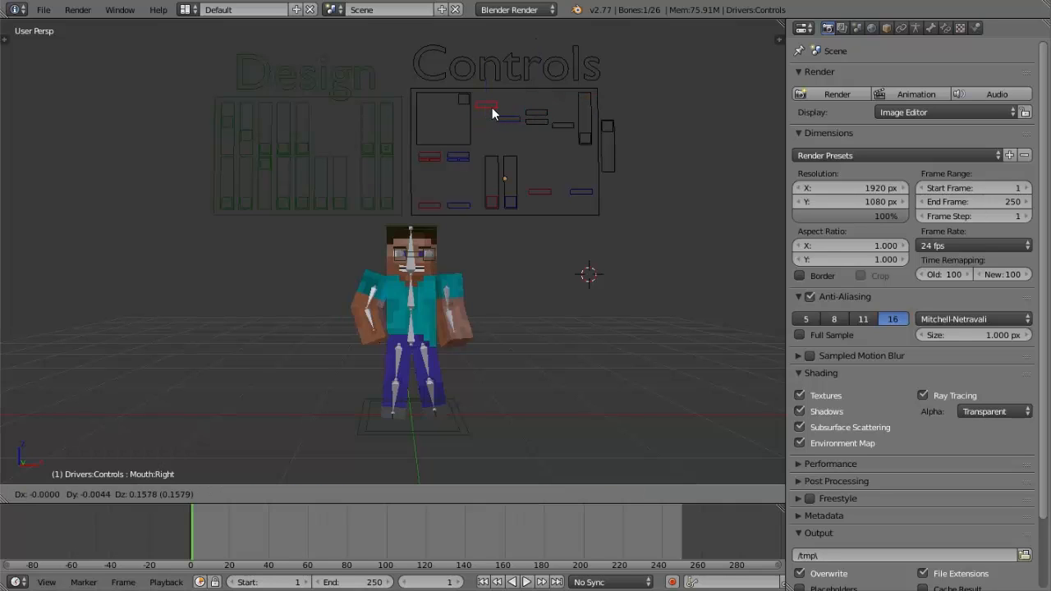
pyautogui.click(486, 120)
pyautogui.press('g')
pyautogui.click(501, 118)
pyautogui.rightClick(504, 113)
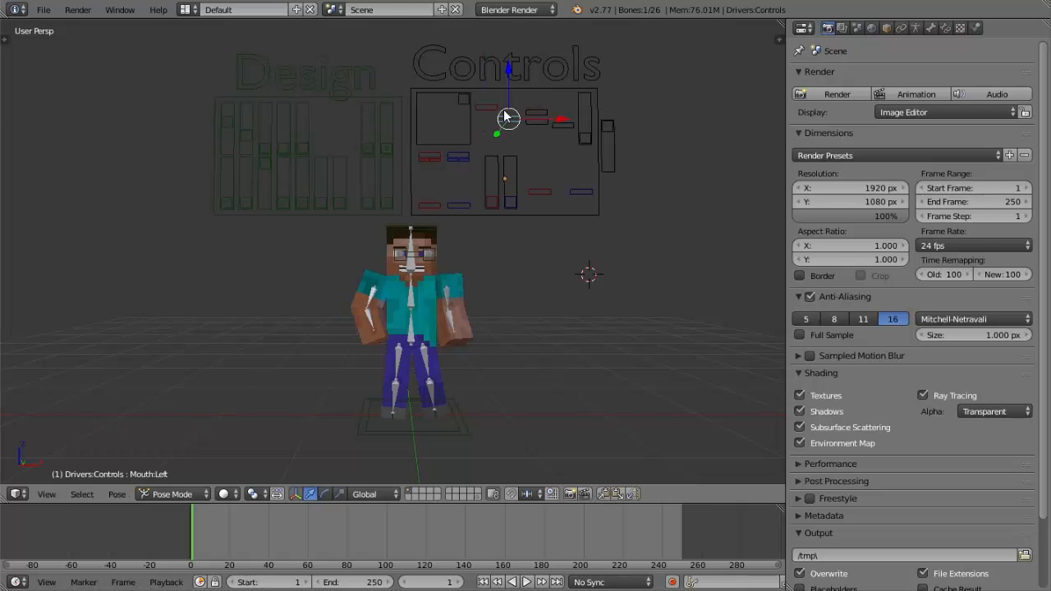
pyautogui.press('g')
pyautogui.click(506, 107)
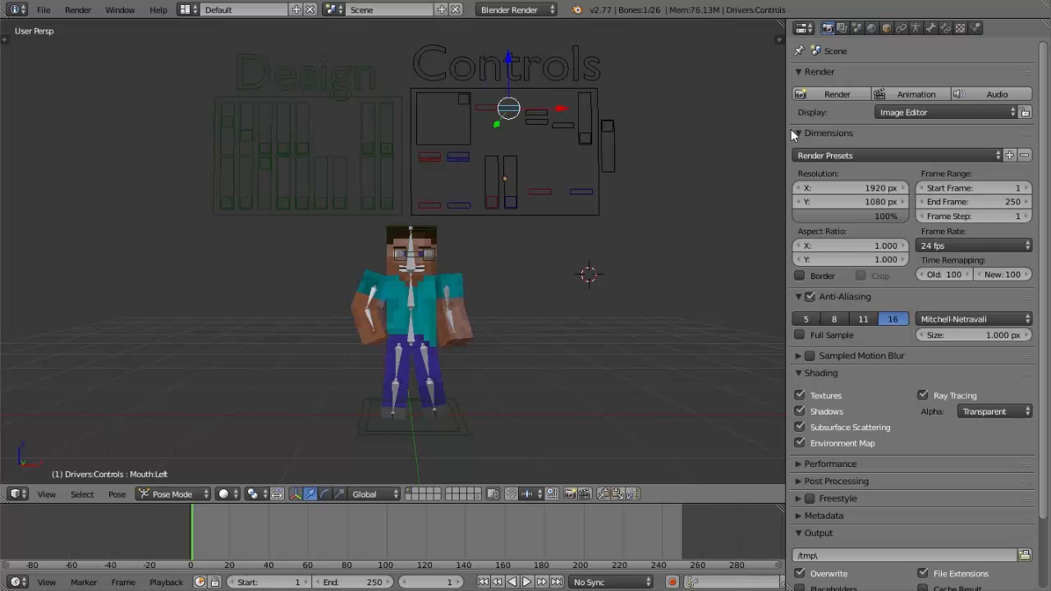
# Render the character again to check the facial expression and return to the 3D view
pyautogui.click(818, 95)
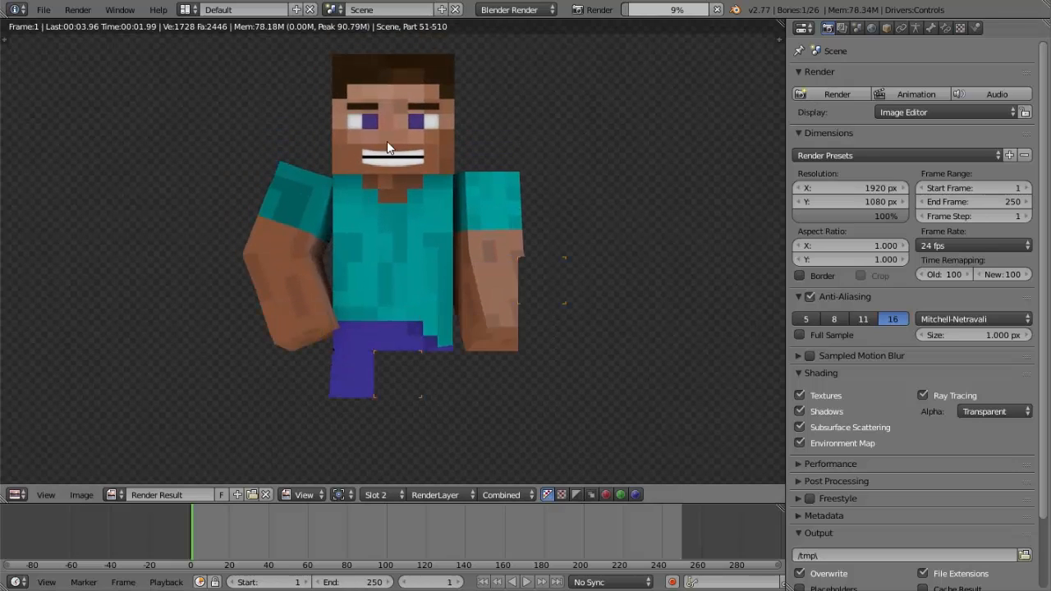
pyautogui.click(78, 9)
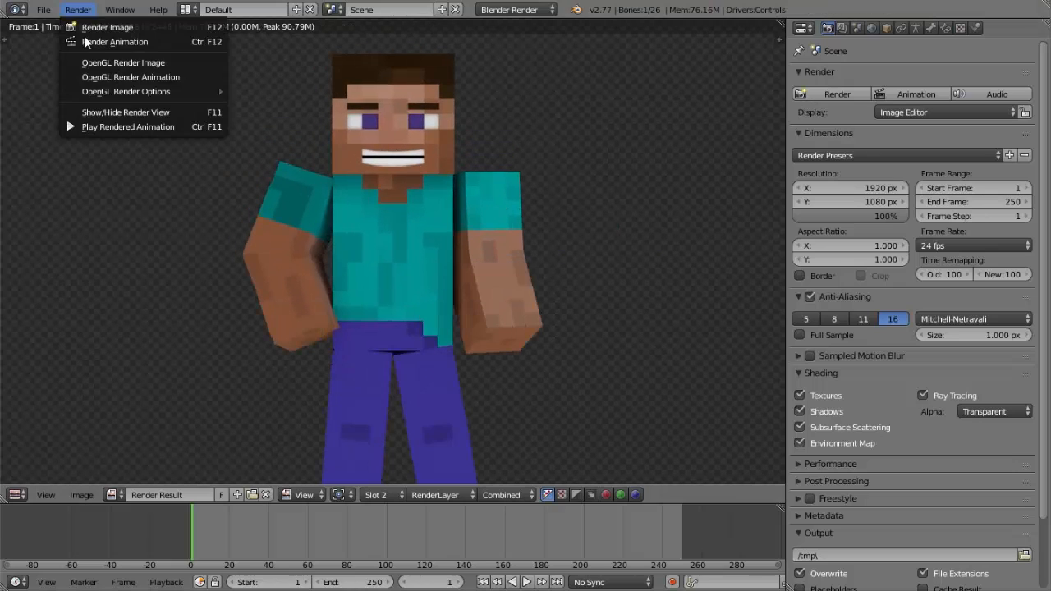
pyautogui.click(89, 117)
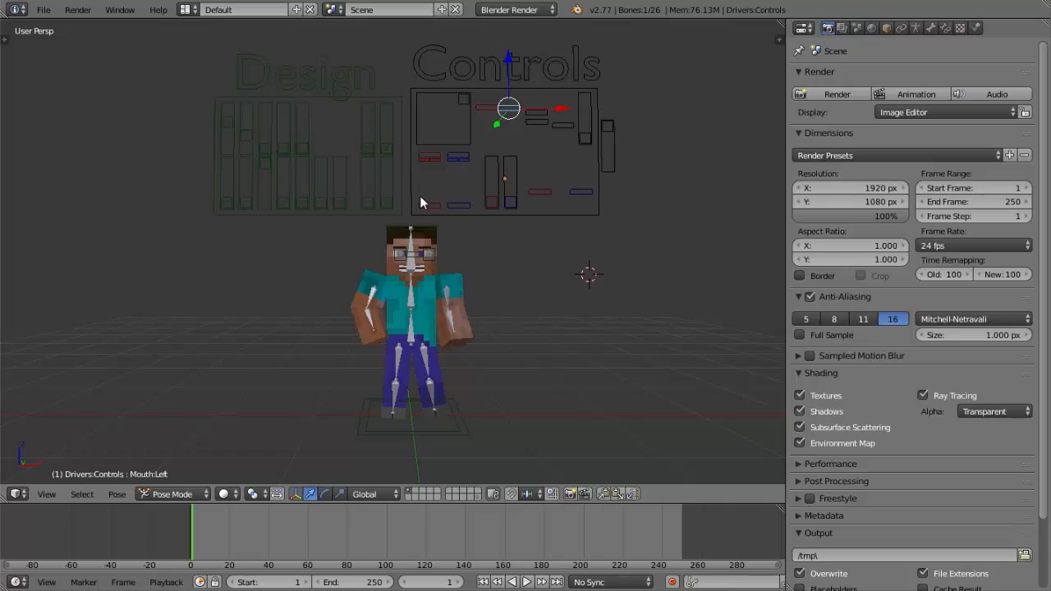
# Narrow the right eye by slightly raising the Eyelid:Lower:Right control and slightly lowering the Eyelid:Upper:Right control
pyautogui.rightClick(421, 205)
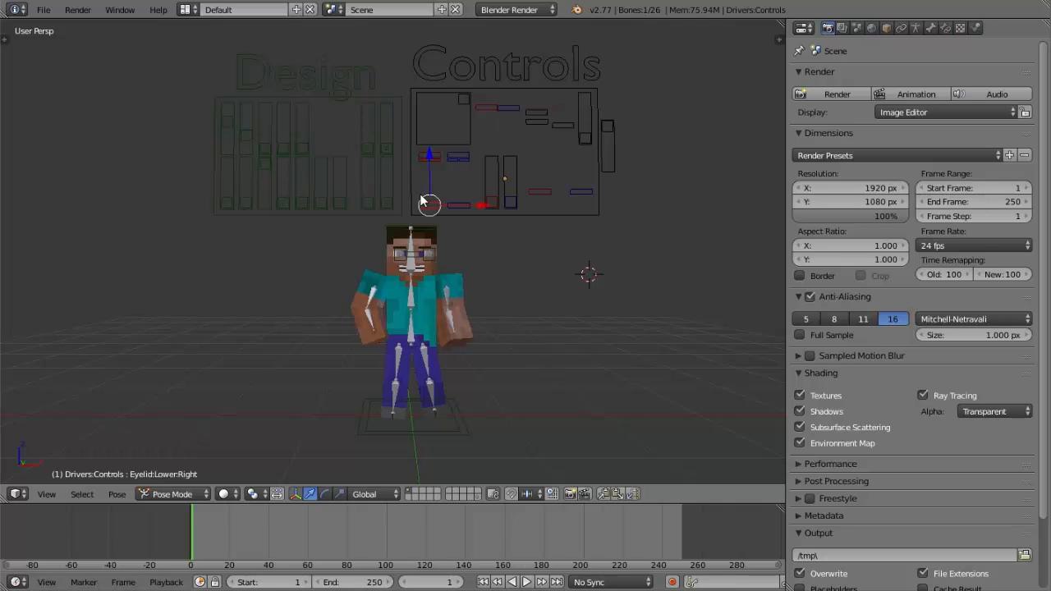
pyautogui.press('g')
pyautogui.click(427, 199)
pyautogui.rightClick(428, 160)
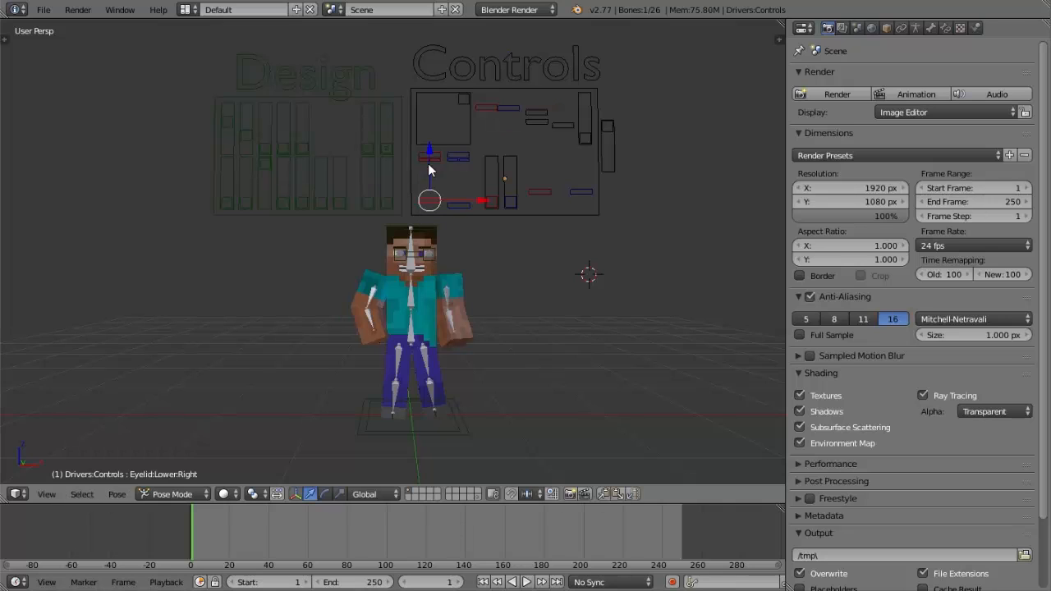
pyautogui.press('g')
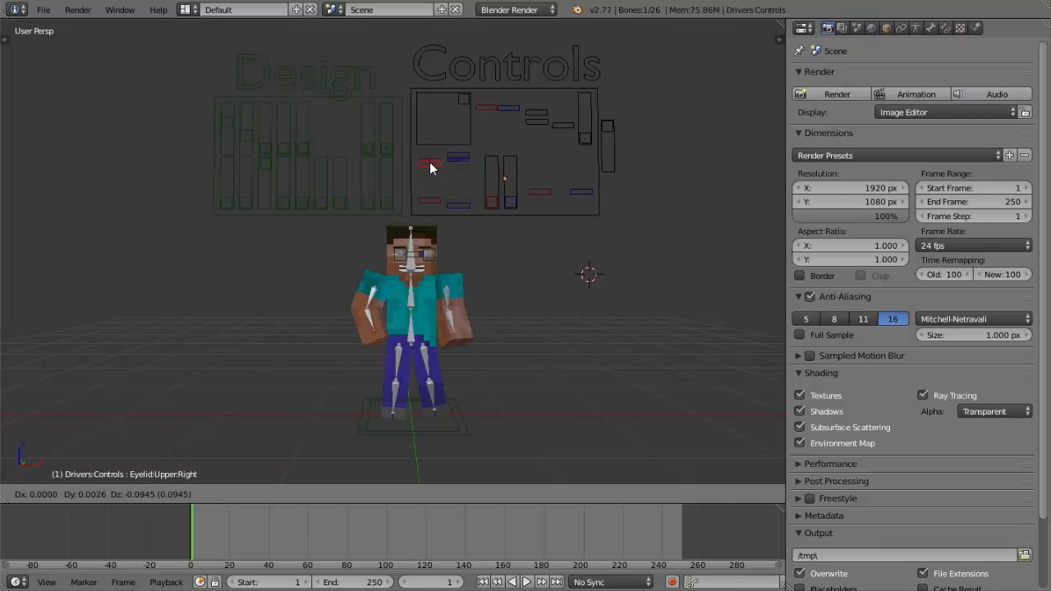
pyautogui.click(457, 164)
# Narrow the left eye by raising Eyelid:Lower:Left and lowering Eyelid:Upper:Left until it lines up with the right upper eyelid control
pyautogui.rightClick(456, 167)
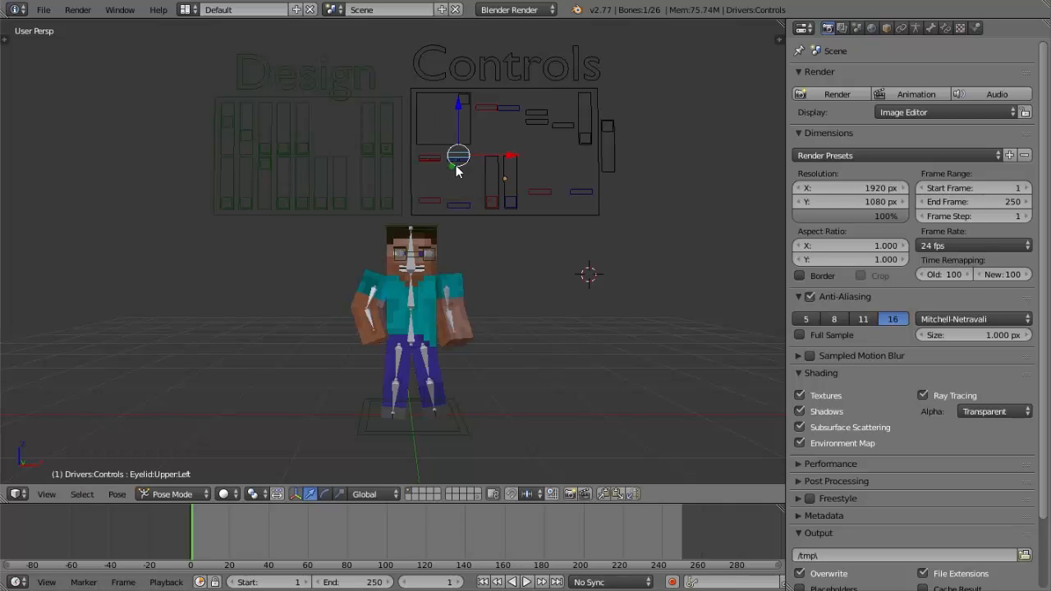
pyautogui.press('g')
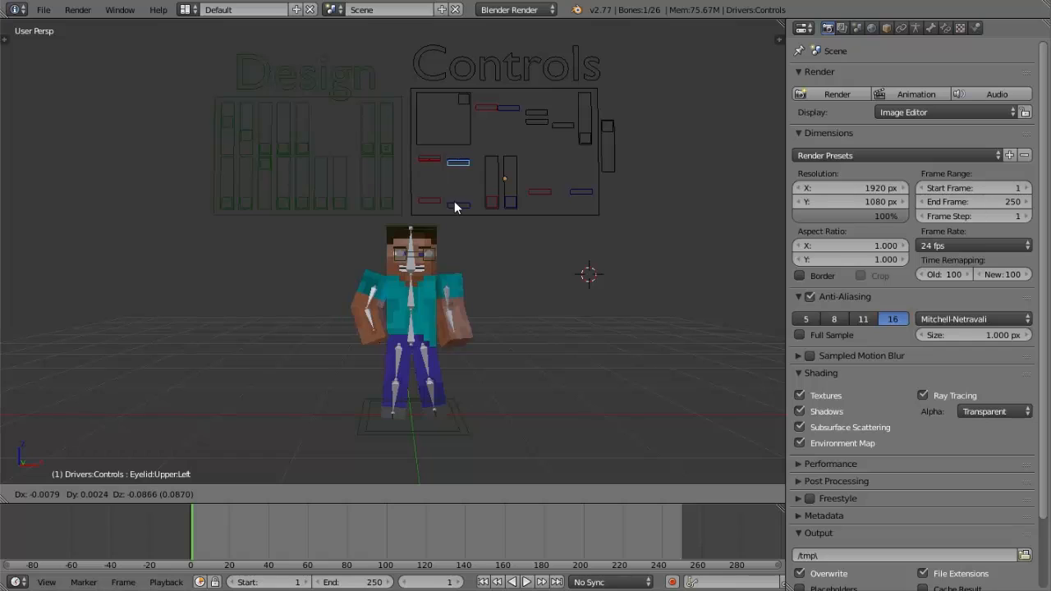
pyautogui.click(456, 199)
pyautogui.rightClick(457, 200)
pyautogui.press('g')
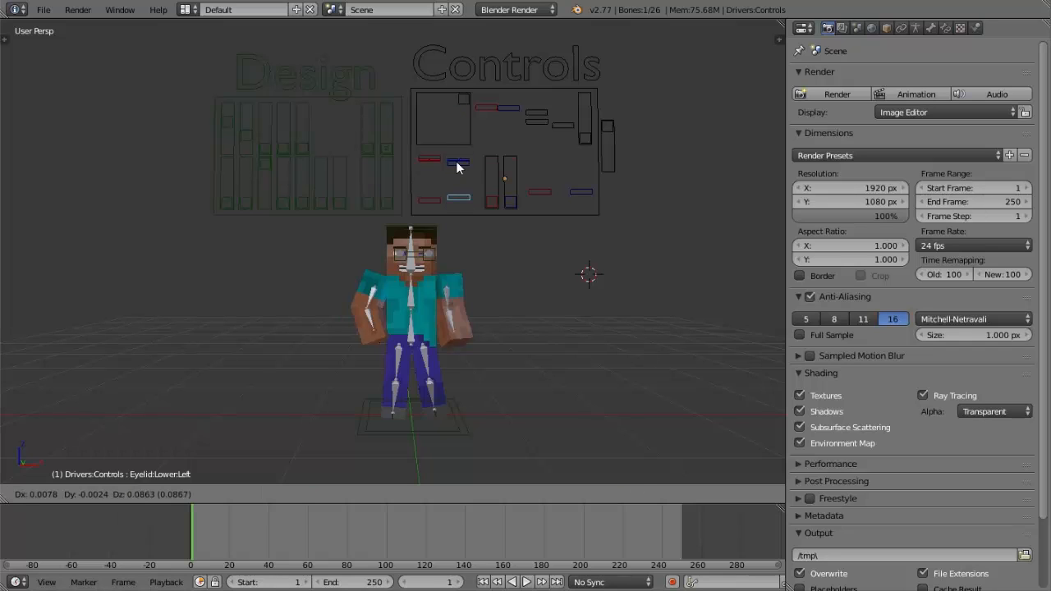
pyautogui.click(458, 167)
pyautogui.rightClick(458, 161)
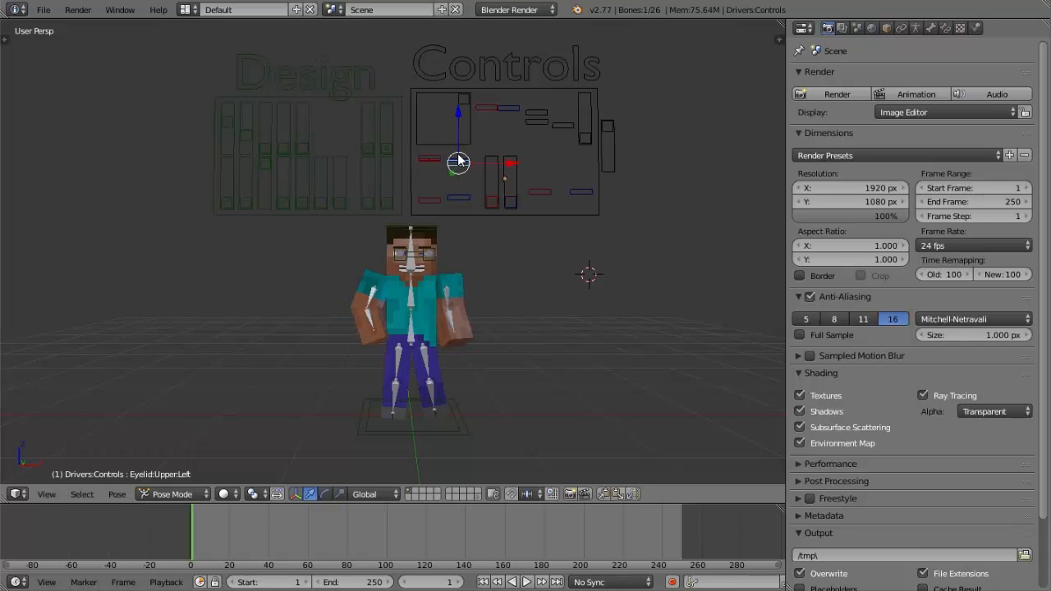
pyautogui.press('g')
pyautogui.click(790, 103)
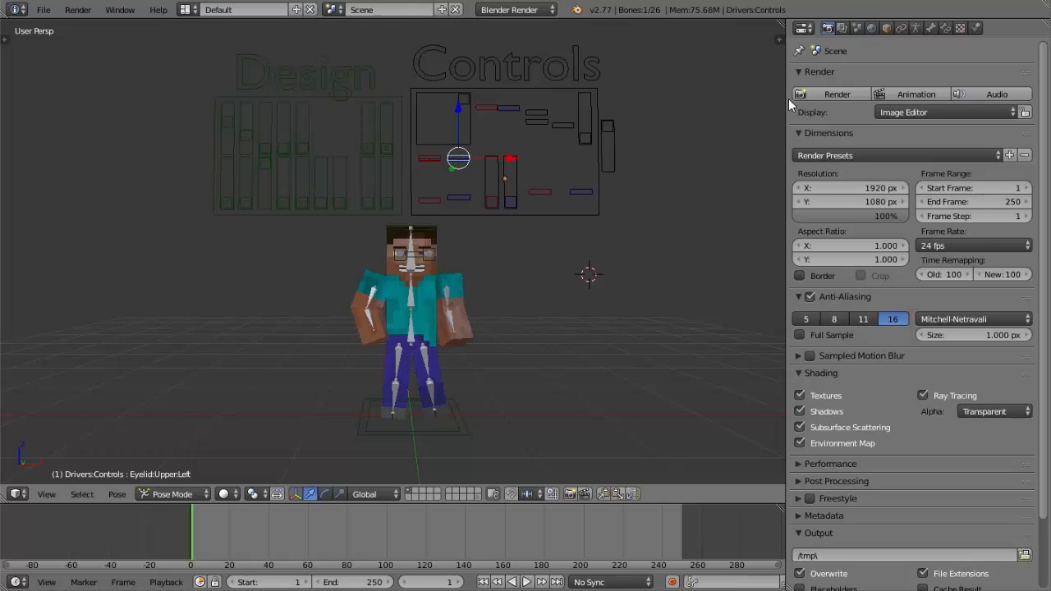
# Render the character to check the narrowed eyelids and return to the 3D view
pyautogui.press('F12')
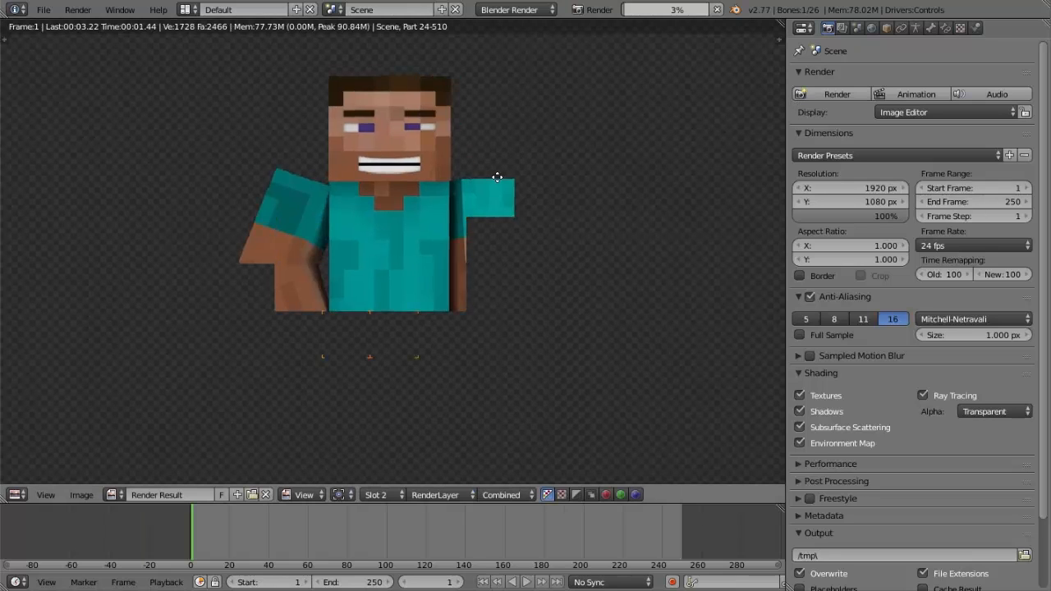
pyautogui.click(78, 10)
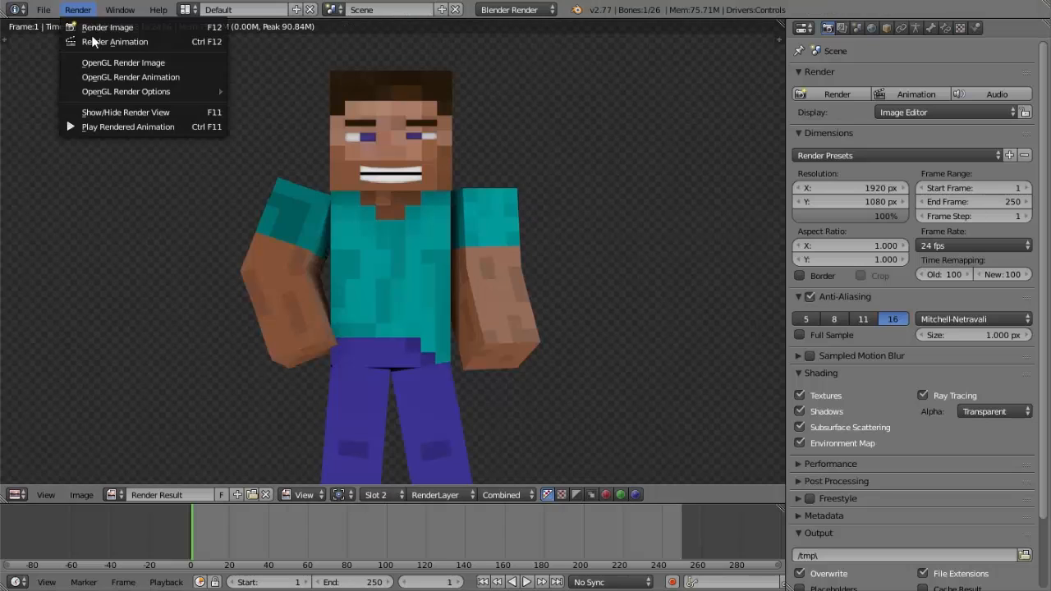
pyautogui.click(126, 112)
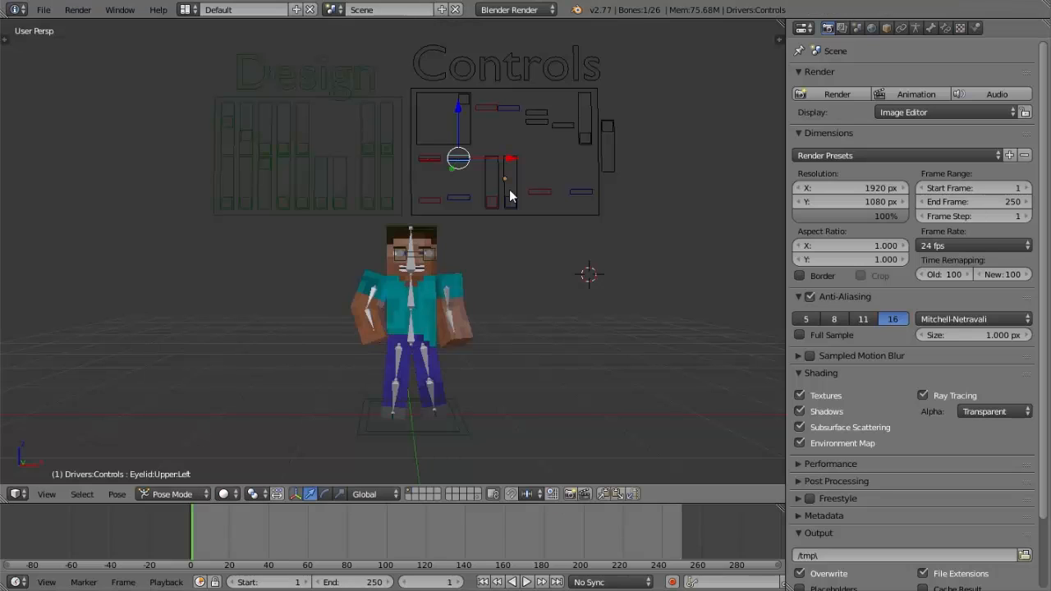
# Shrink both pupils by raising the Eye-Size:Left and Eye-Size:Right controls most of the way up
pyautogui.rightClick(510, 196)
pyautogui.press('g')
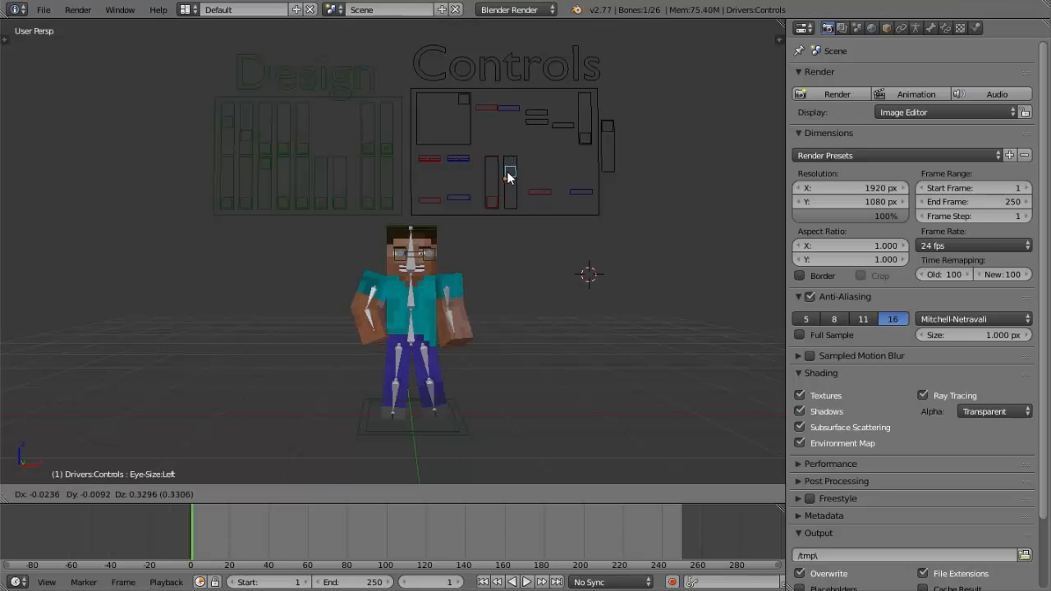
pyautogui.click(506, 168)
pyautogui.rightClick(490, 200)
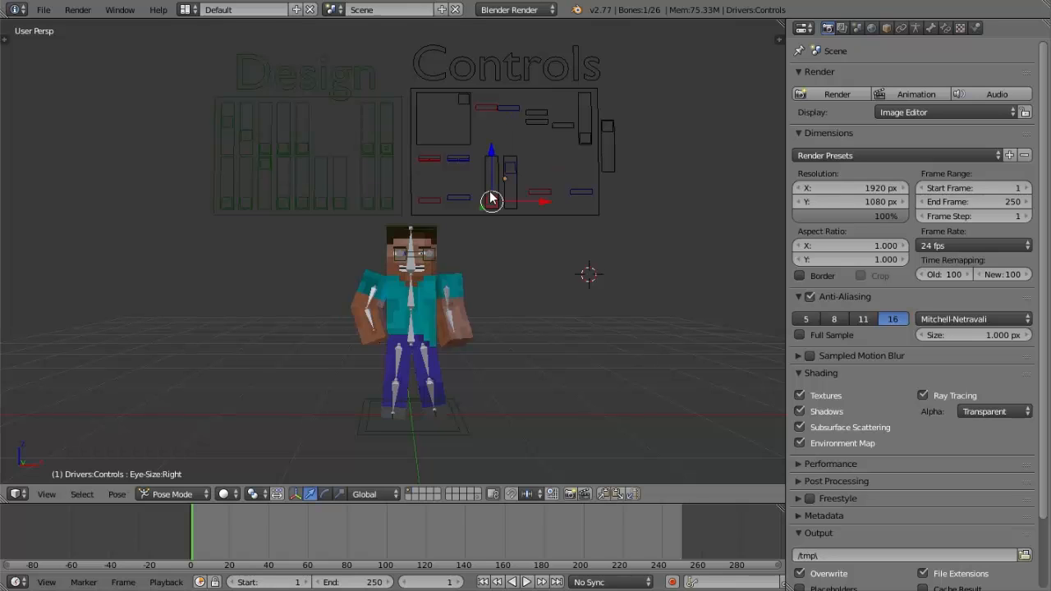
pyautogui.press('g')
pyautogui.click(492, 171)
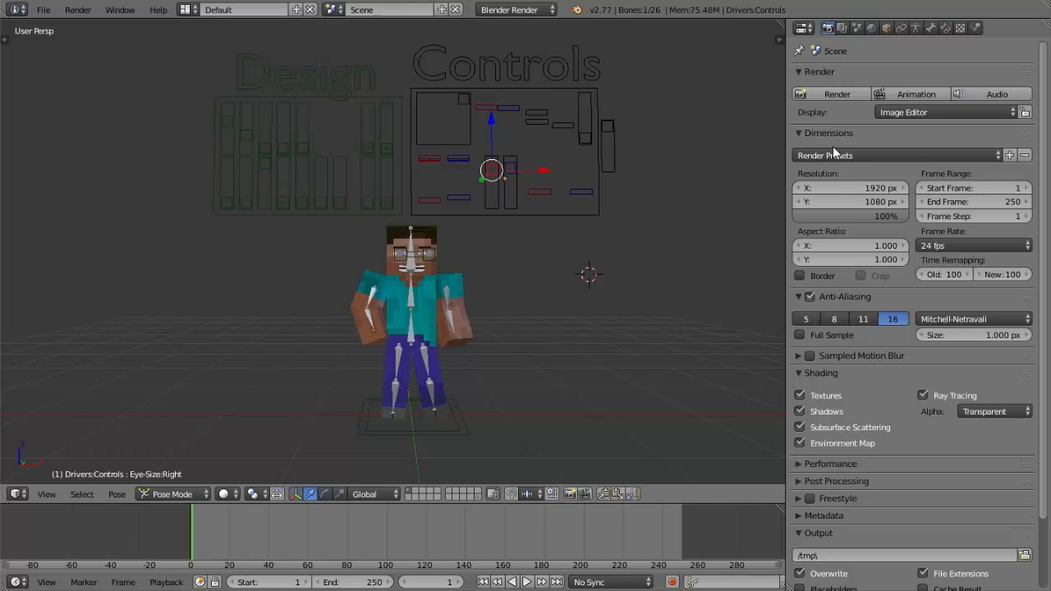
# Render the character again to check the pupil size and return to the 3D view
pyautogui.click(827, 97)
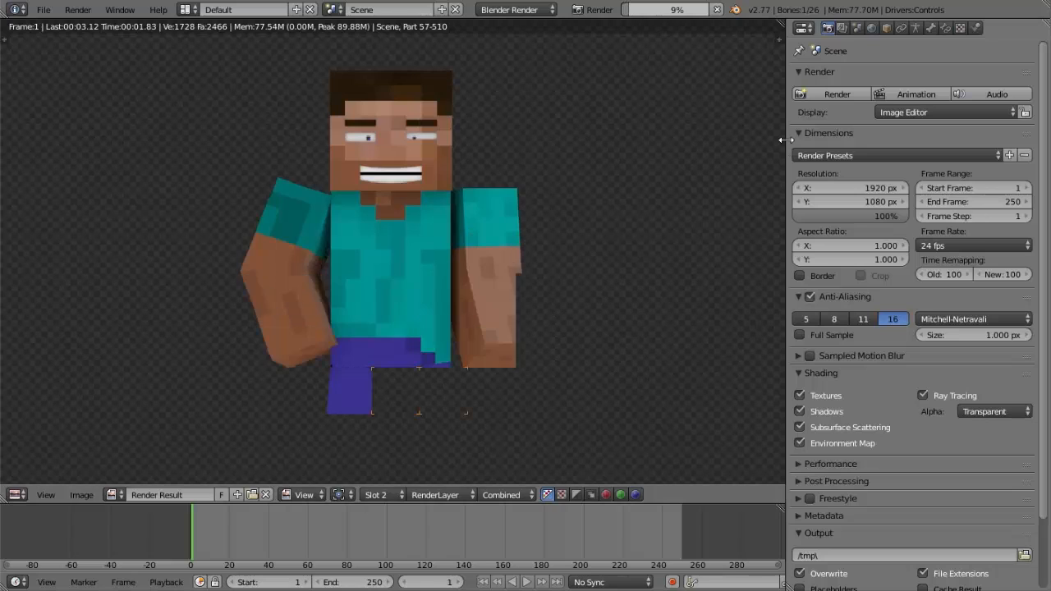
pyautogui.click(78, 9)
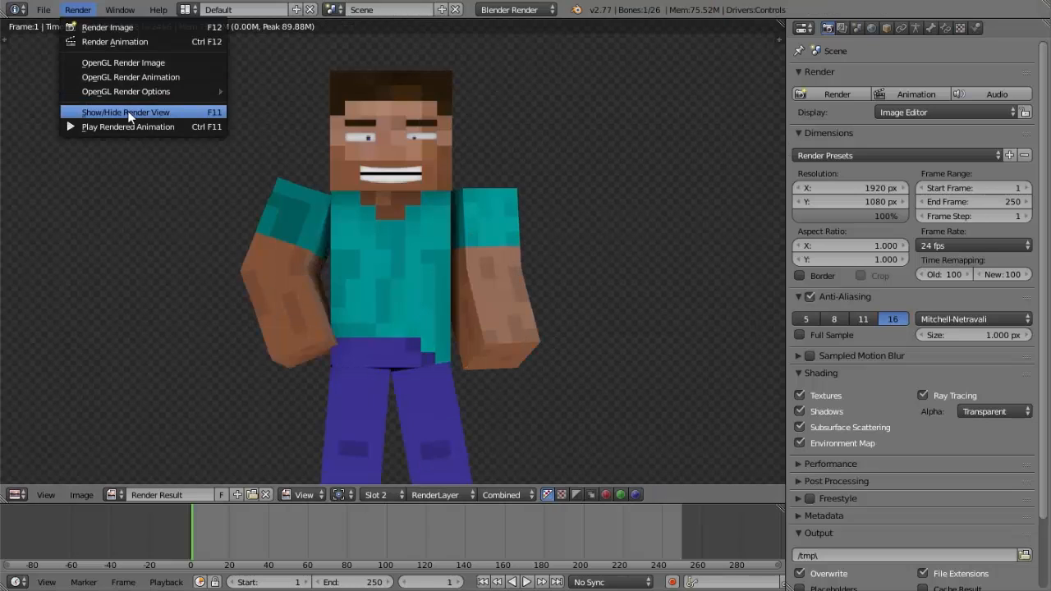
pyautogui.click(123, 110)
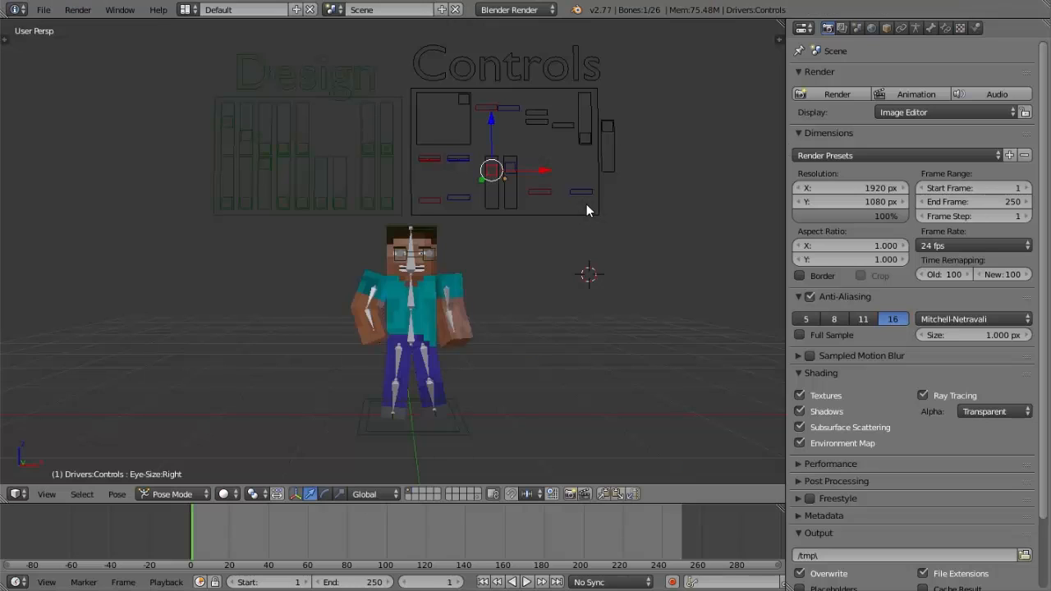
# Raise the Eyebrow:Left control slightly and rotate it so the left eyebrow slants down toward the nose
pyautogui.rightClick(586, 202)
pyautogui.press('g')
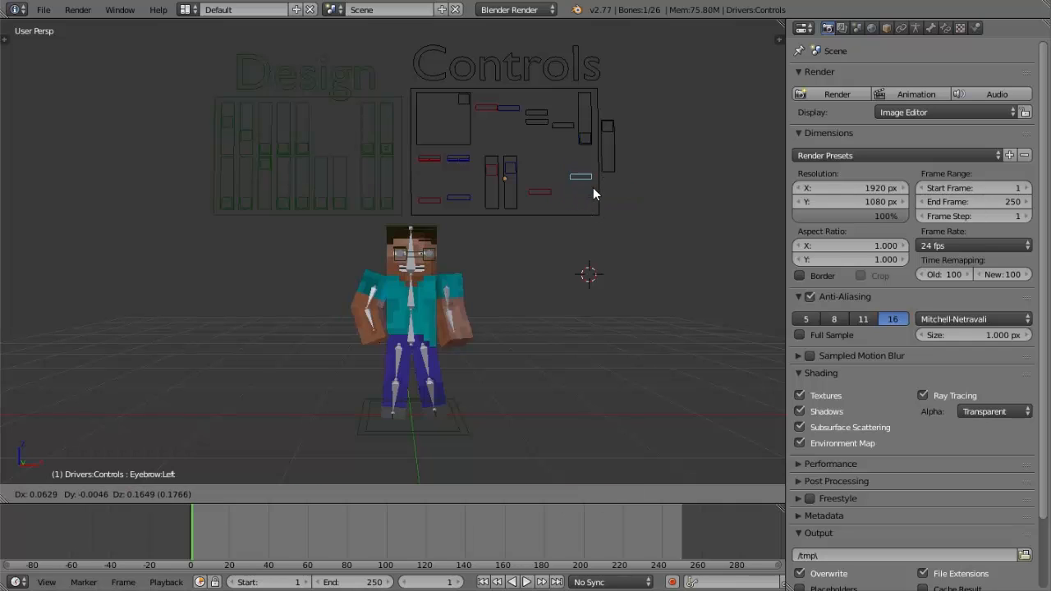
pyautogui.click(586, 187)
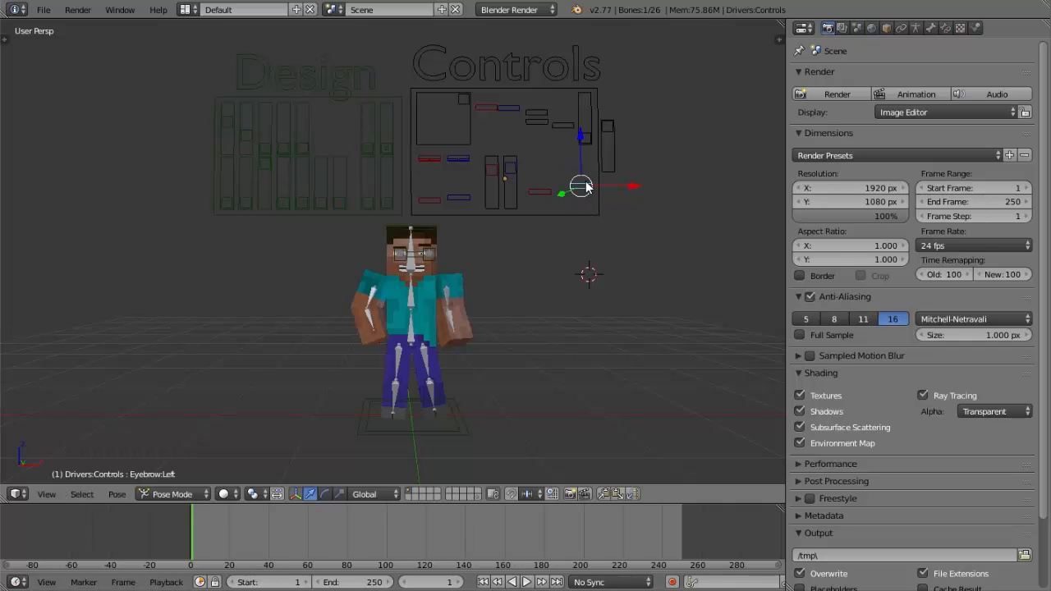
pyautogui.press('r')
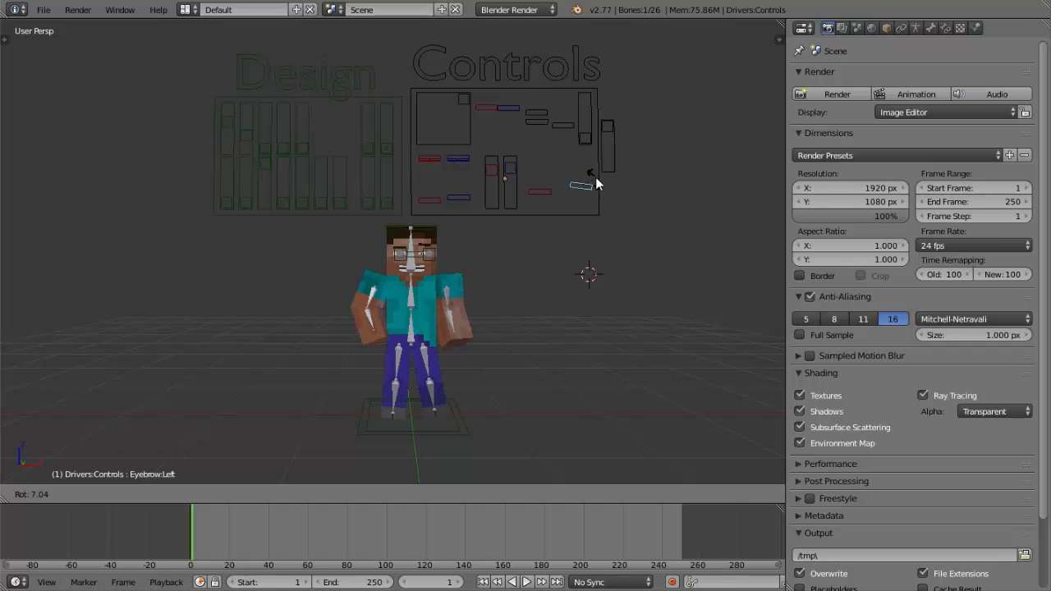
pyautogui.click(594, 167)
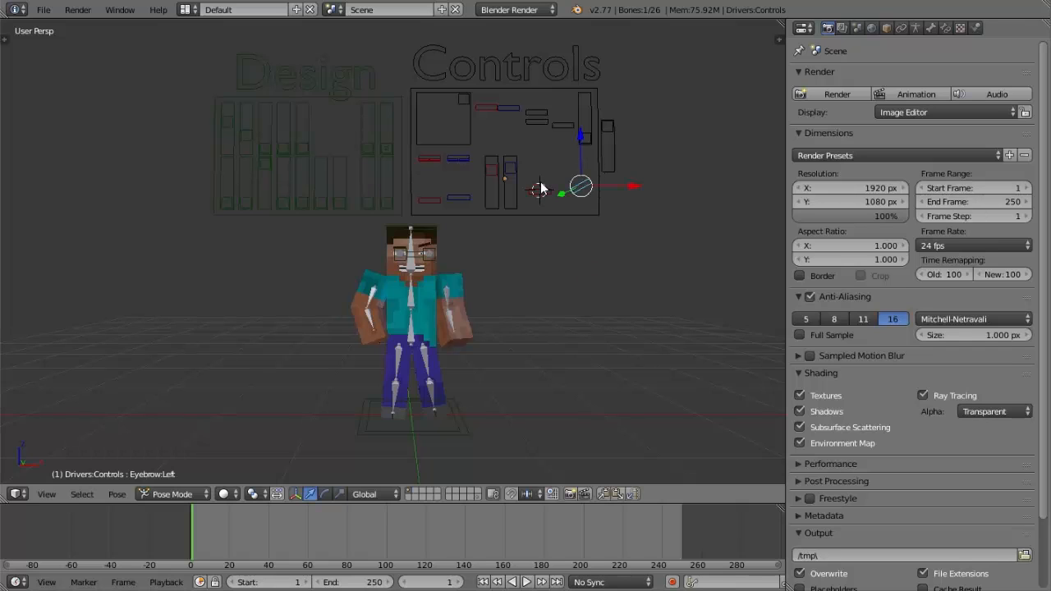
# Raise the Eyebrow:Right control slightly and rotate it to mirror the angry slant of the left eyebrow
pyautogui.rightClick(539, 190)
pyautogui.press('g')
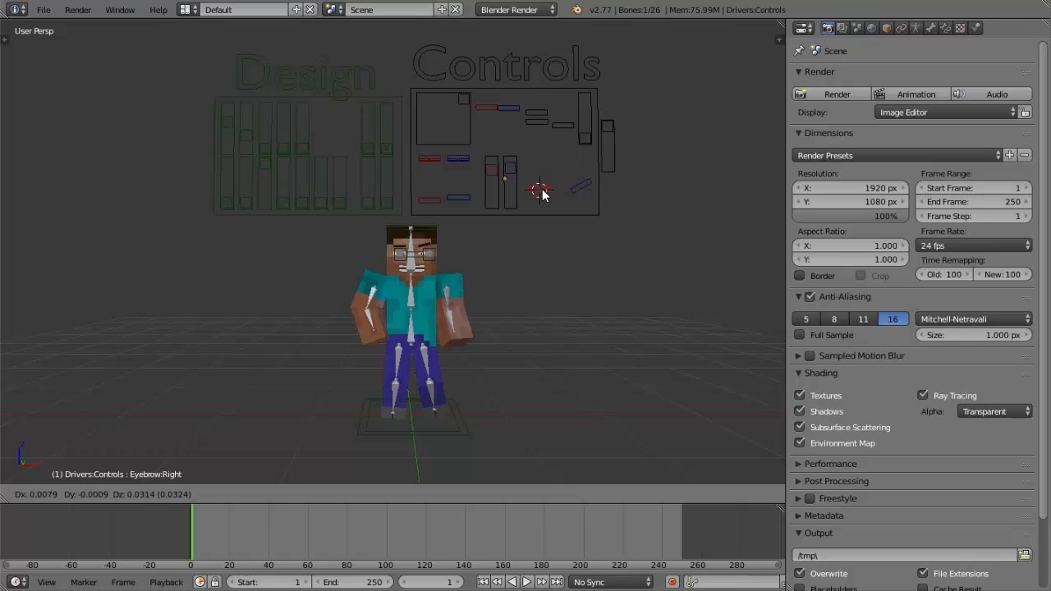
pyautogui.click(542, 188)
pyautogui.press('r')
pyautogui.click(538, 194)
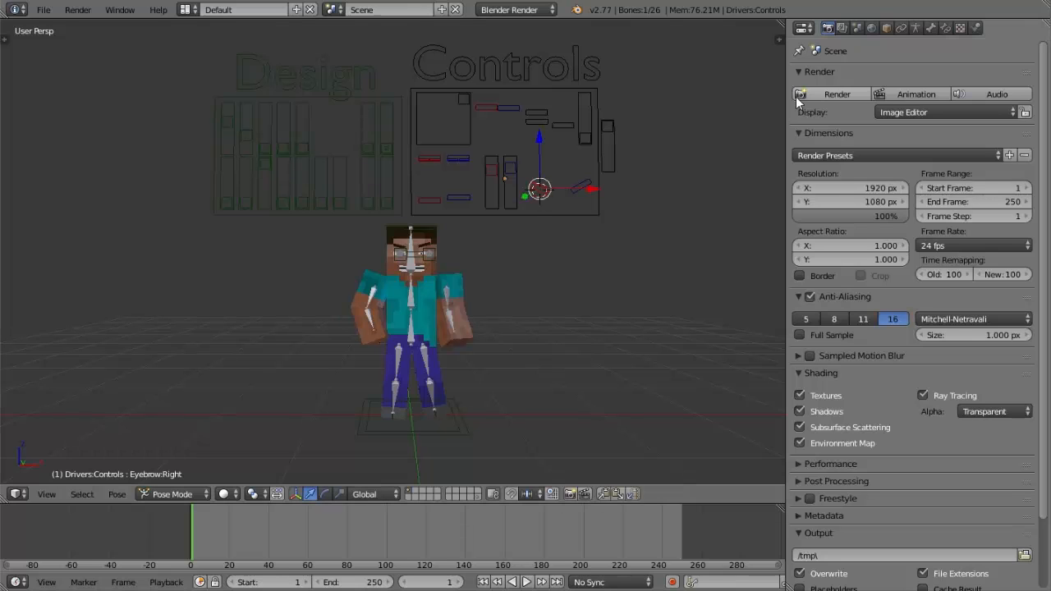
# Render the character to check the slanted eyebrows and return to the 3D view
pyautogui.click(798, 95)
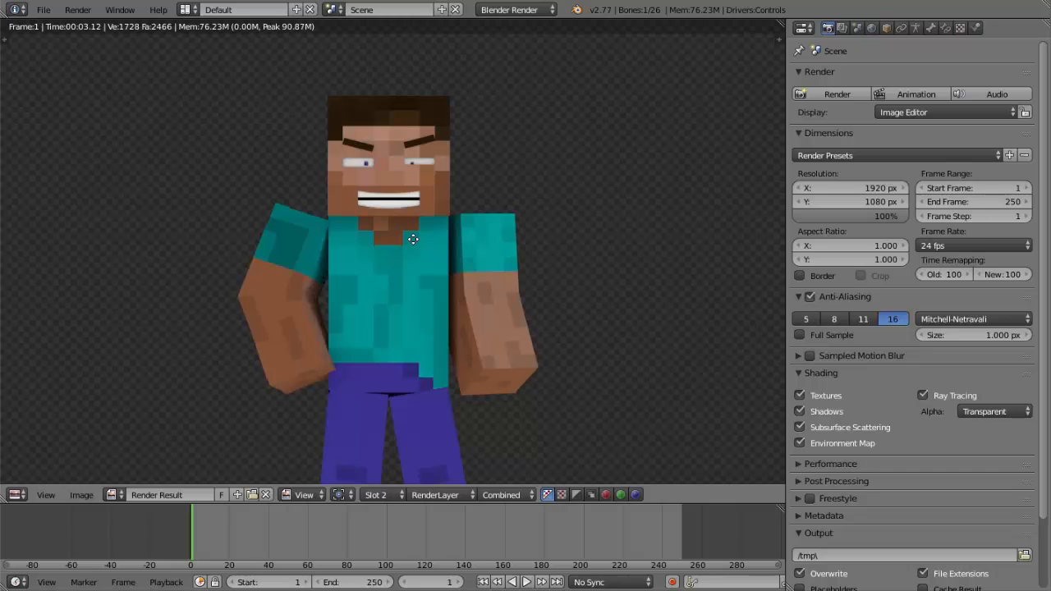
pyautogui.moveTo(413, 239); pyautogui.dragTo(436, 208, button='middle')
pyautogui.click(78, 10)
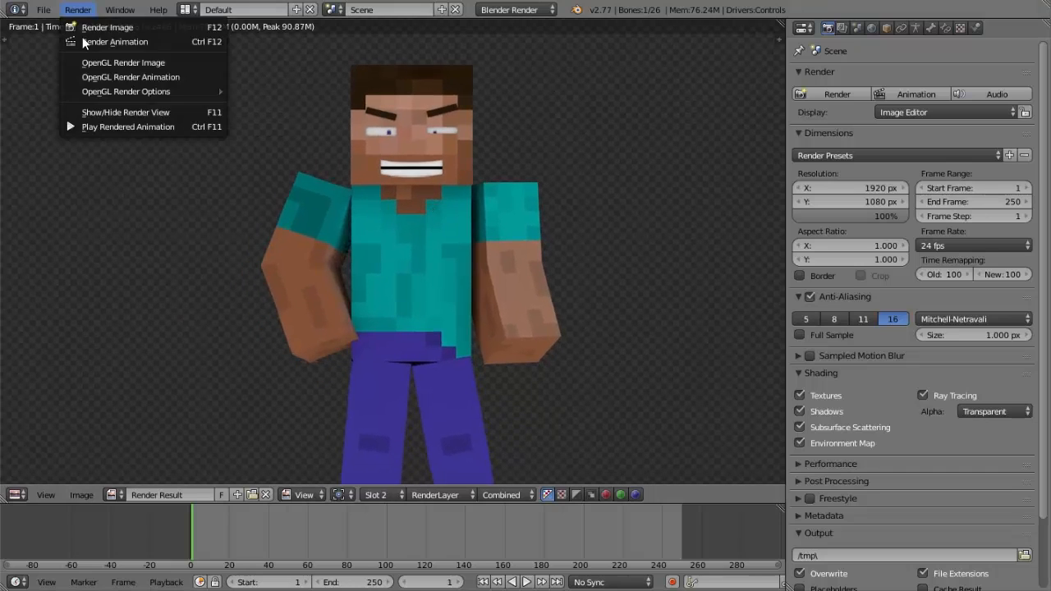
pyautogui.click(103, 114)
# Try out the Eyebrows slider in the Design box and raise the slider next to it to the same height
pyautogui.rightClick(226, 136)
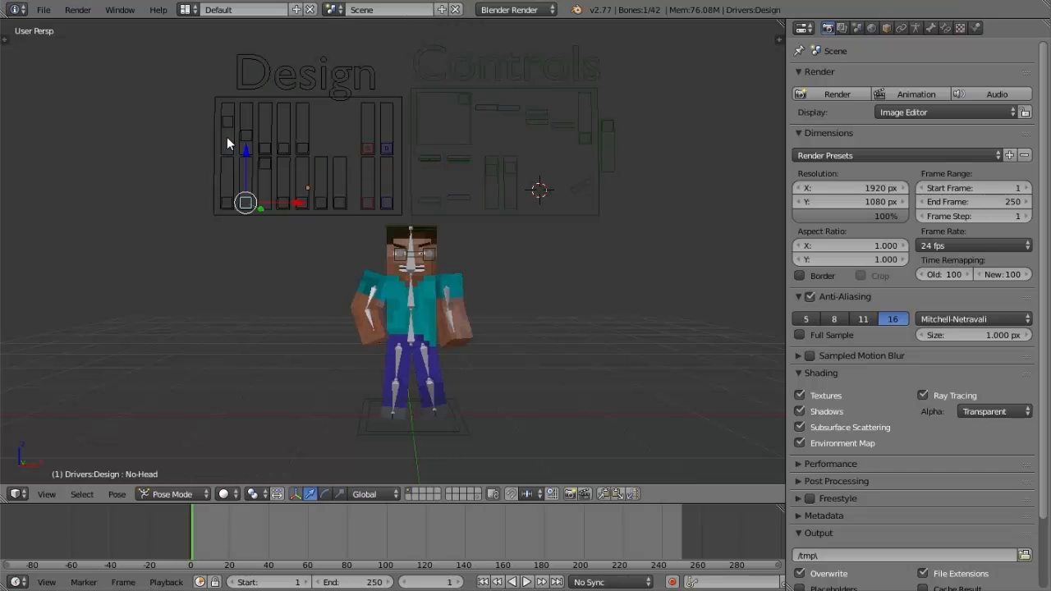
pyautogui.rightClick(227, 138)
pyautogui.press('g')
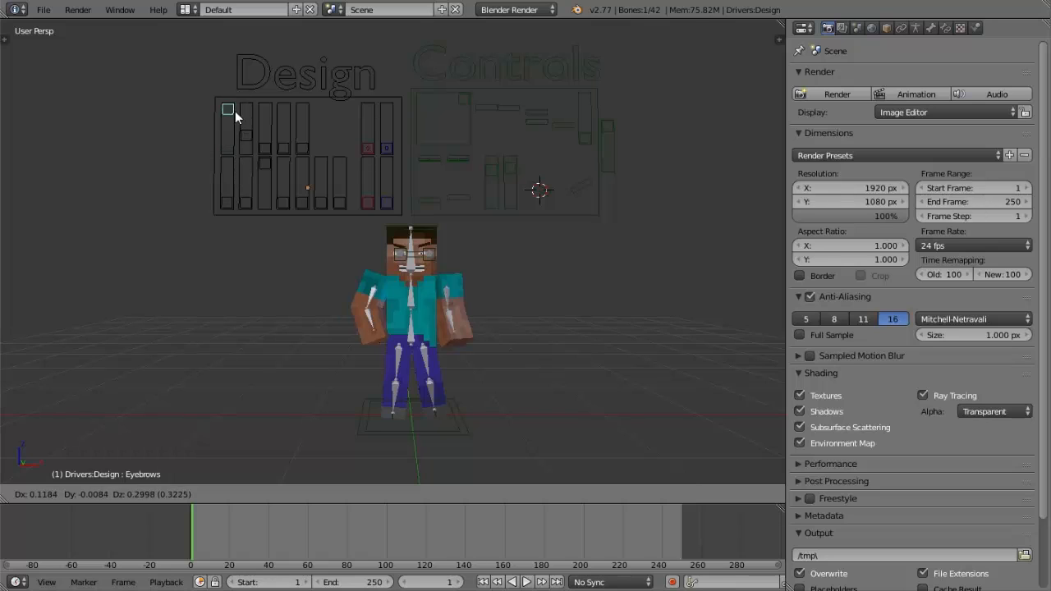
pyautogui.click(248, 136)
pyautogui.rightClick(249, 133)
pyautogui.press('g')
pyautogui.click(266, 121)
# Raise the Eye-Size:2x2 design slider about halfway and render the character to check the larger eyes
pyautogui.rightClick(267, 145)
pyautogui.press('g')
pyautogui.click(808, 159)
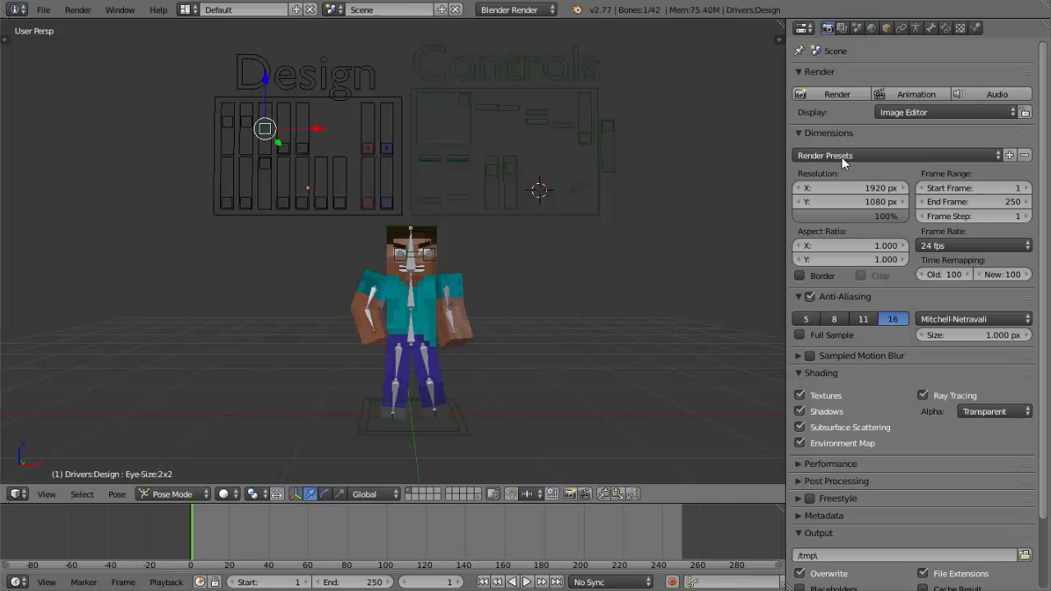
pyautogui.click(831, 95)
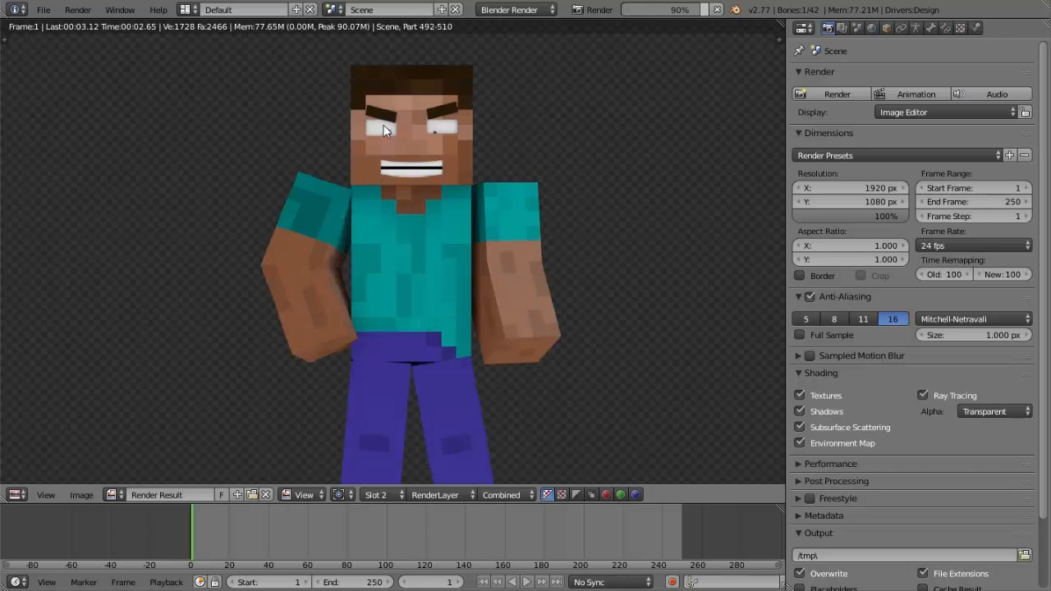
pyautogui.click(78, 10)
pyautogui.click(99, 93)
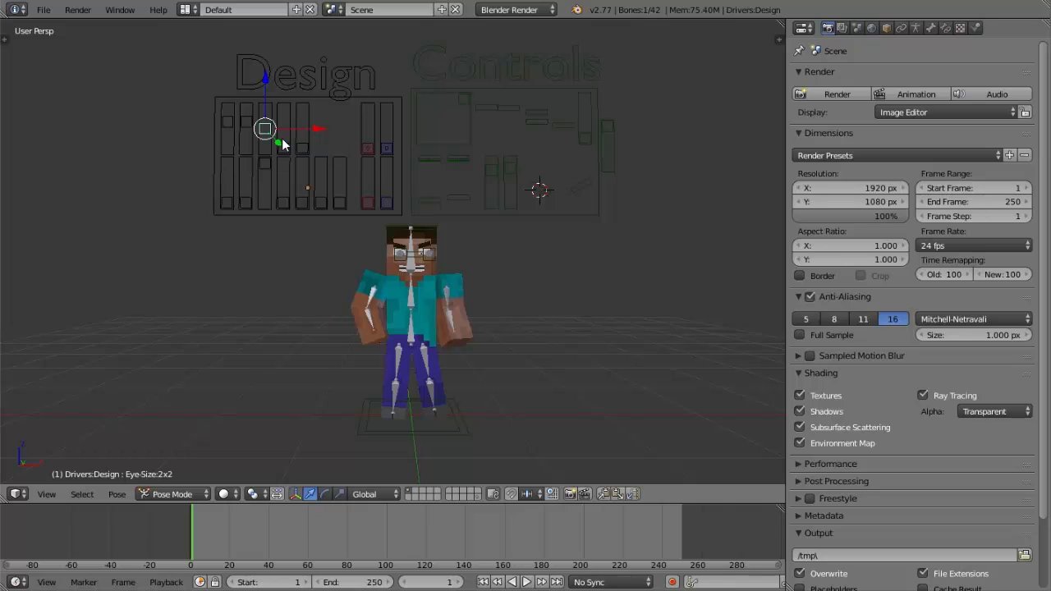
# Raise the Eye-Move:Up design slider about halfway and render the character to check the pupil position
pyautogui.rightClick(281, 145)
pyautogui.press('g')
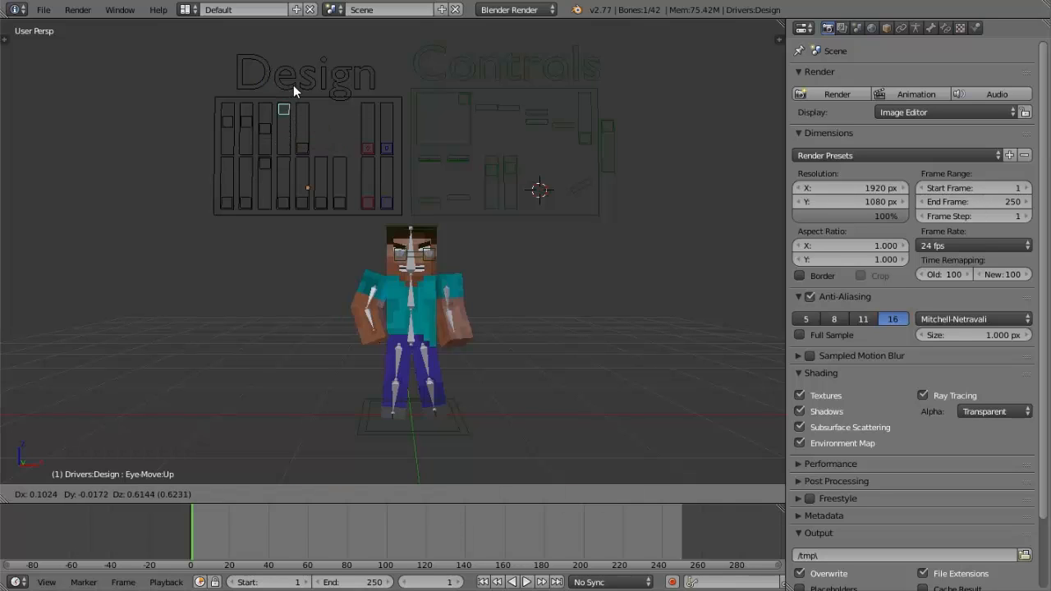
pyautogui.click(299, 131)
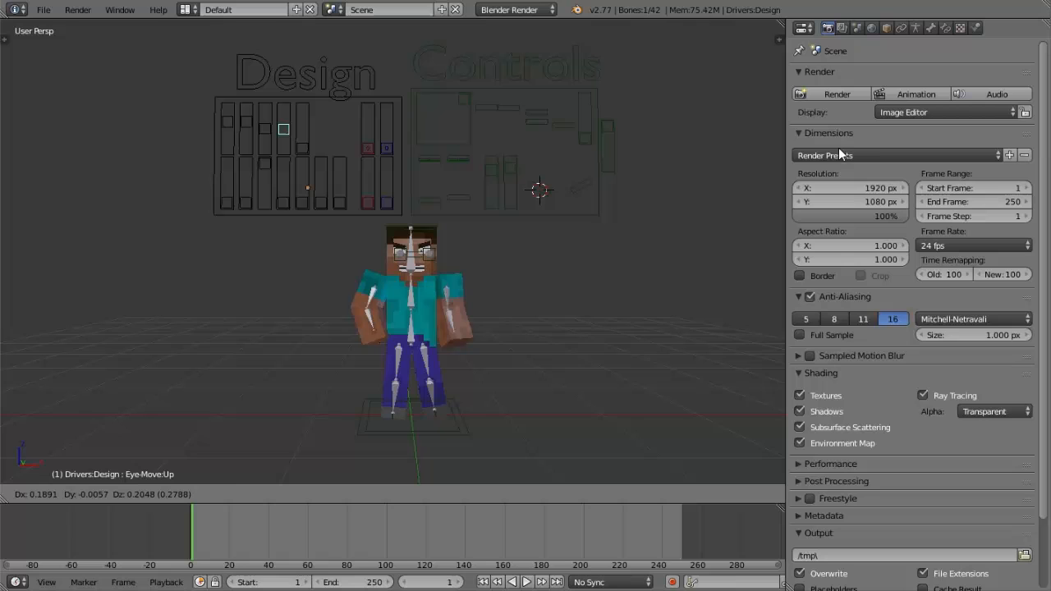
pyautogui.click(859, 95)
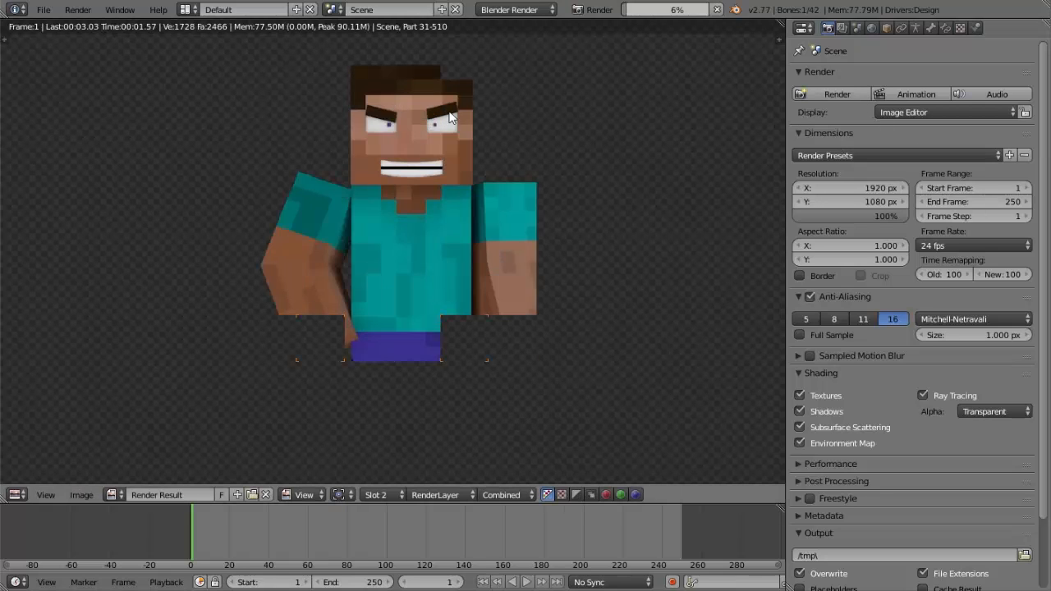
pyautogui.click(78, 10)
pyautogui.click(115, 110)
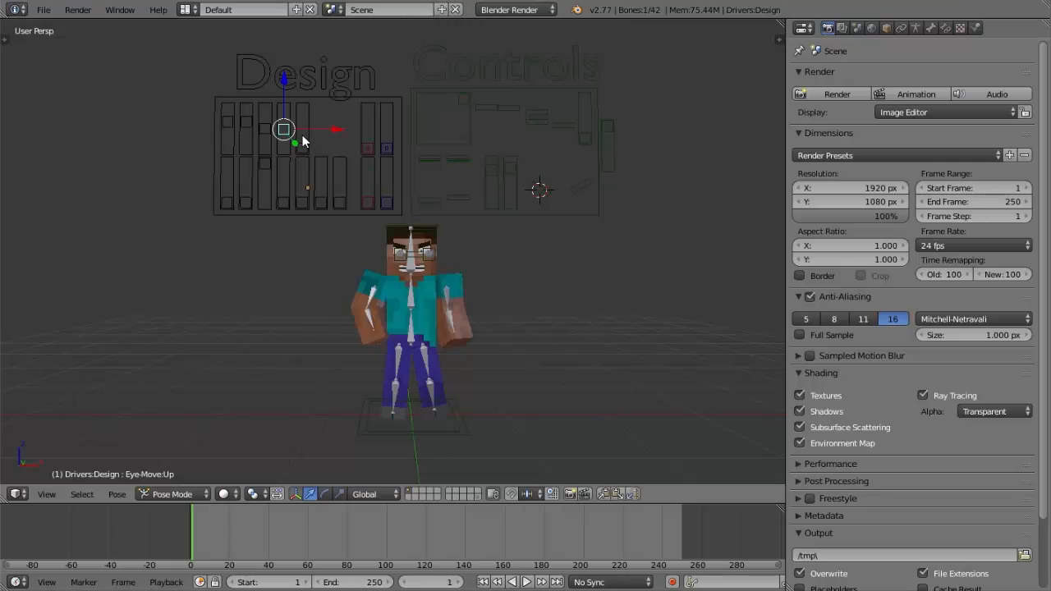
# Try out the Eye-Move:Up:Textured slider in the Design box and the Facial-Controls slider beside the Controls box
pyautogui.rightClick(303, 142)
pyautogui.press('g')
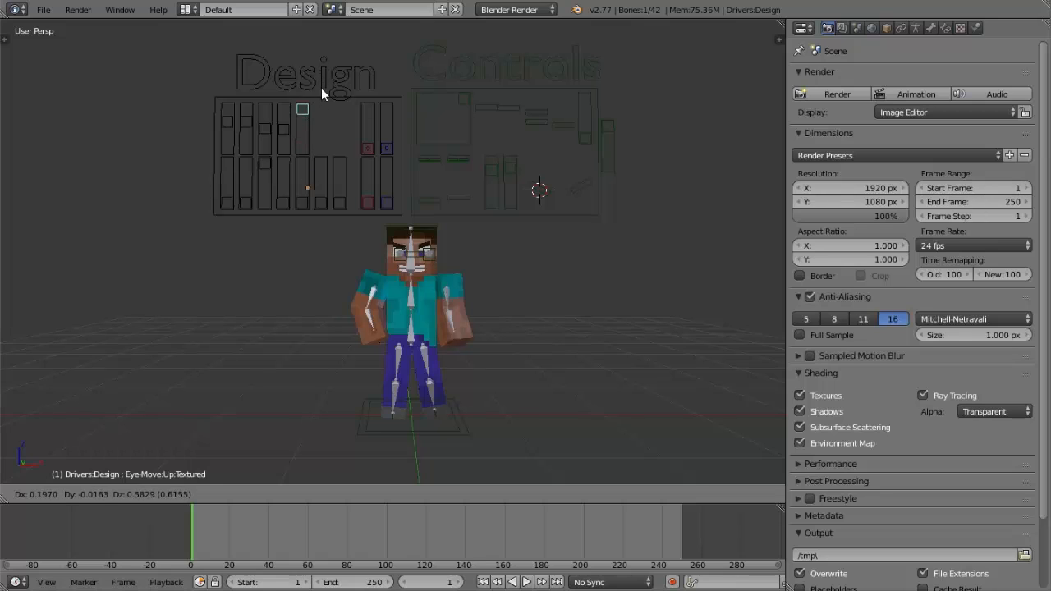
pyautogui.click(305, 266)
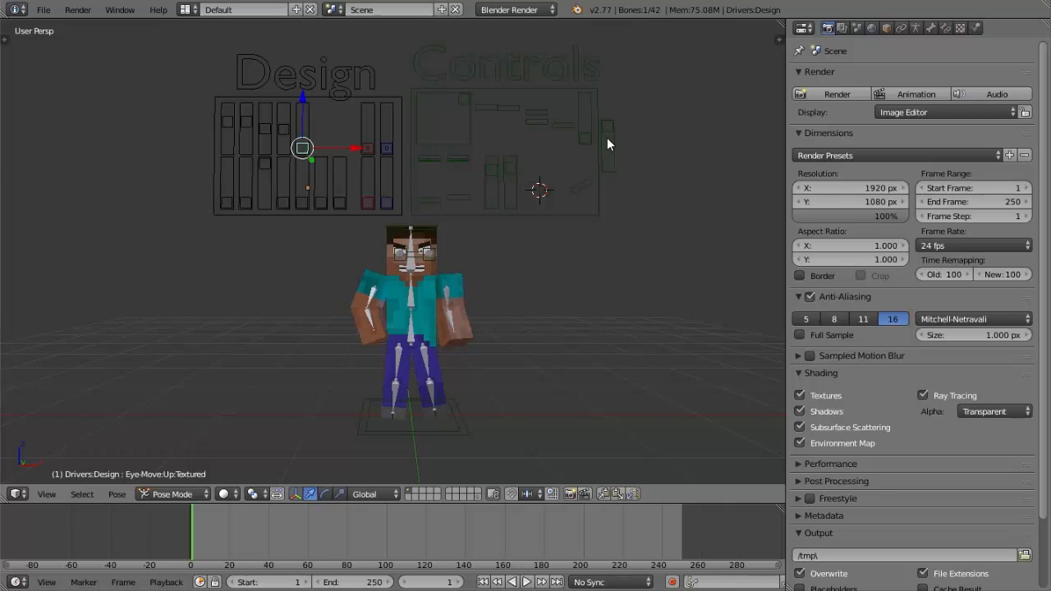
pyautogui.rightClick(606, 137)
pyautogui.press('g')
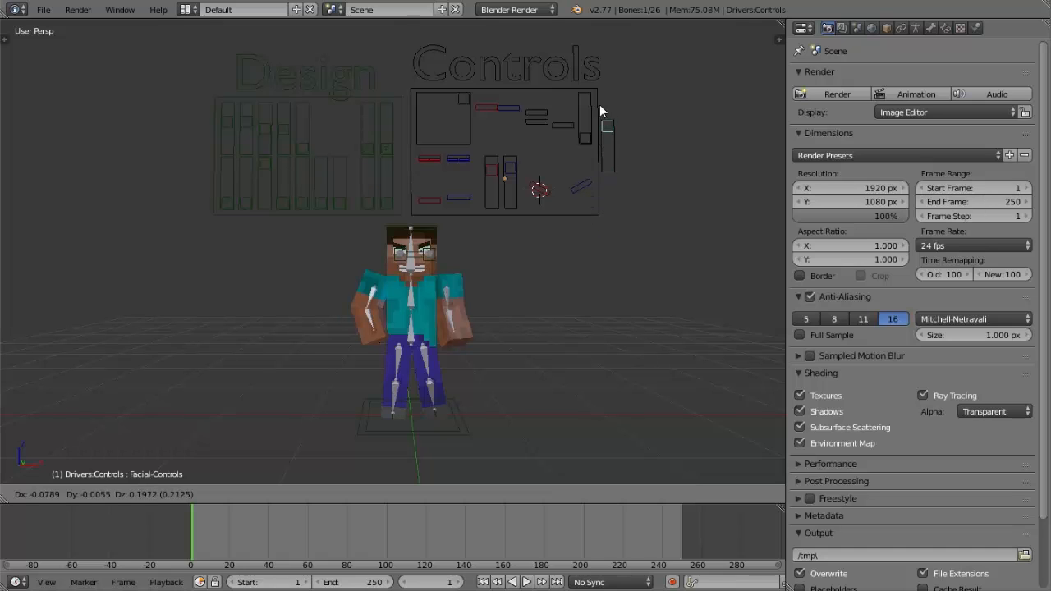
pyautogui.click(731, 11)
# Split the 3D view into two side-by-side areas and make the second one a UV/Image Editor
pyautogui.moveTo(777, 26); pyautogui.dragTo(451, 71)
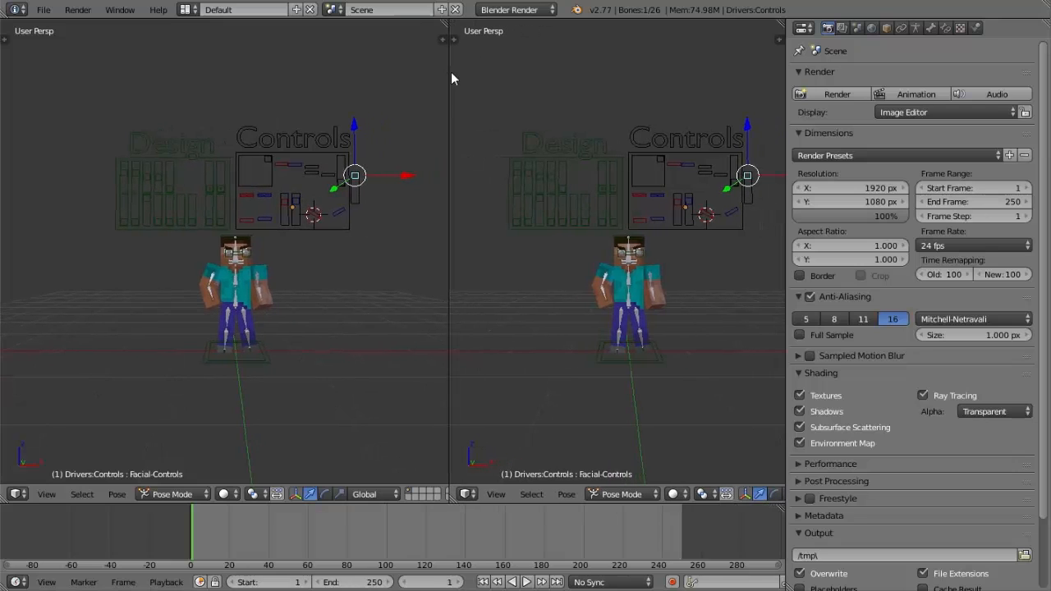
pyautogui.click(468, 494)
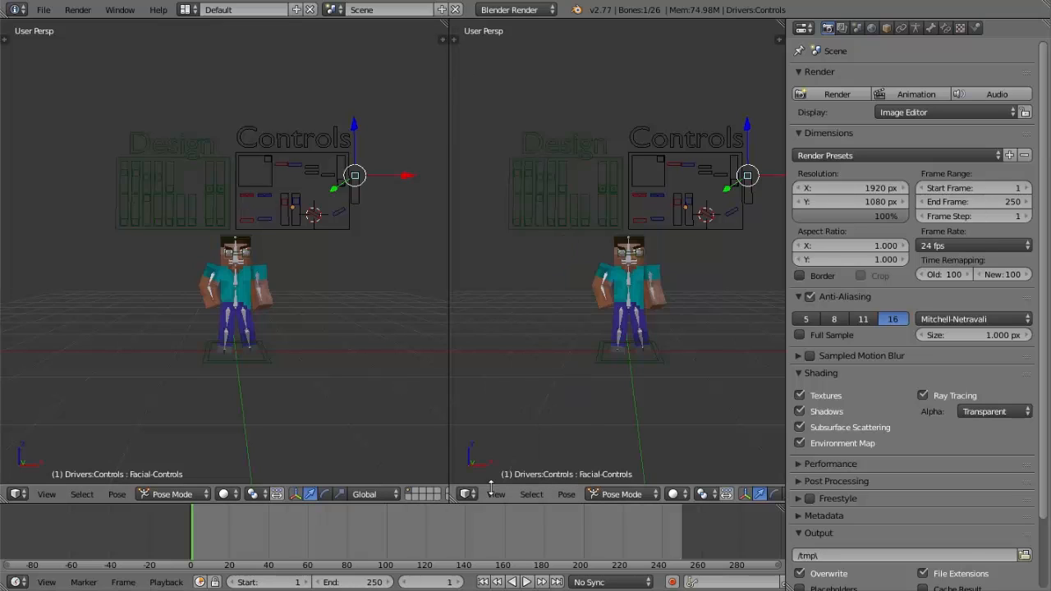
pyautogui.click(469, 493)
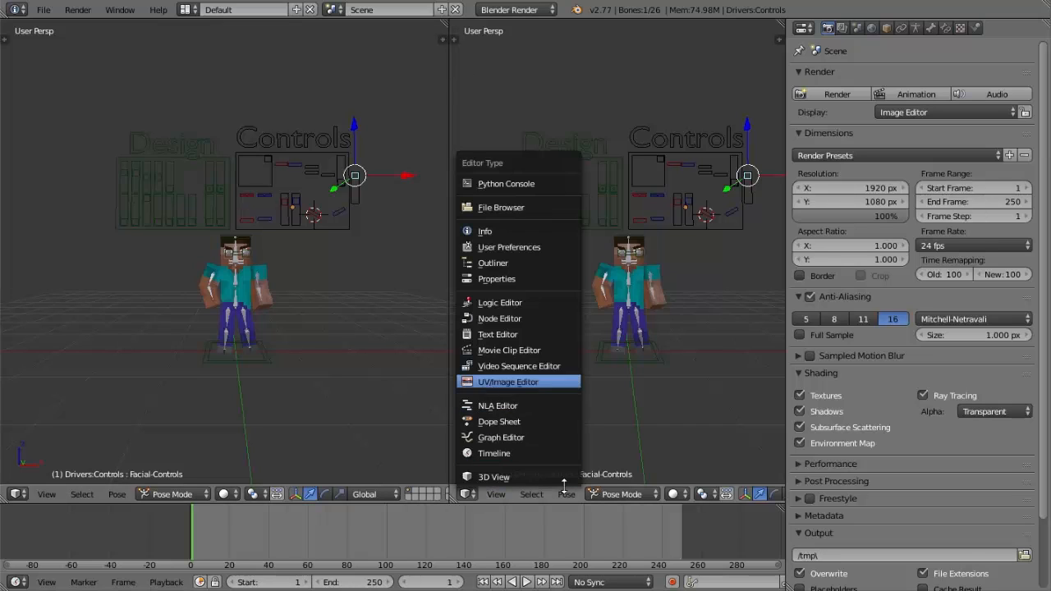
pyautogui.click(491, 384)
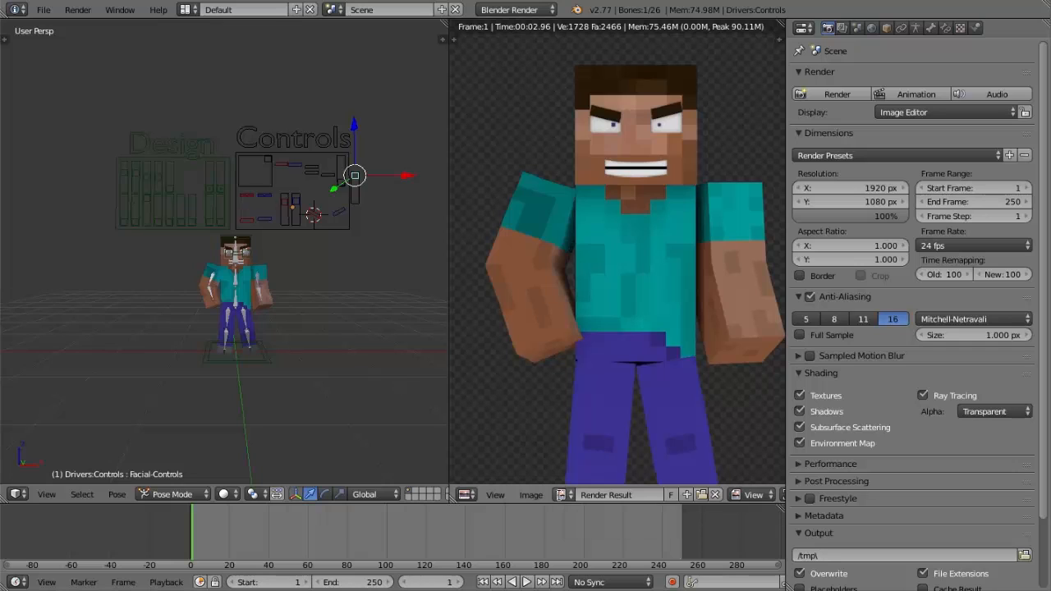
# Display the Char.png texture and unpack it to the current directory, overwriting the existing file
pyautogui.click(561, 494)
pyautogui.click(591, 366)
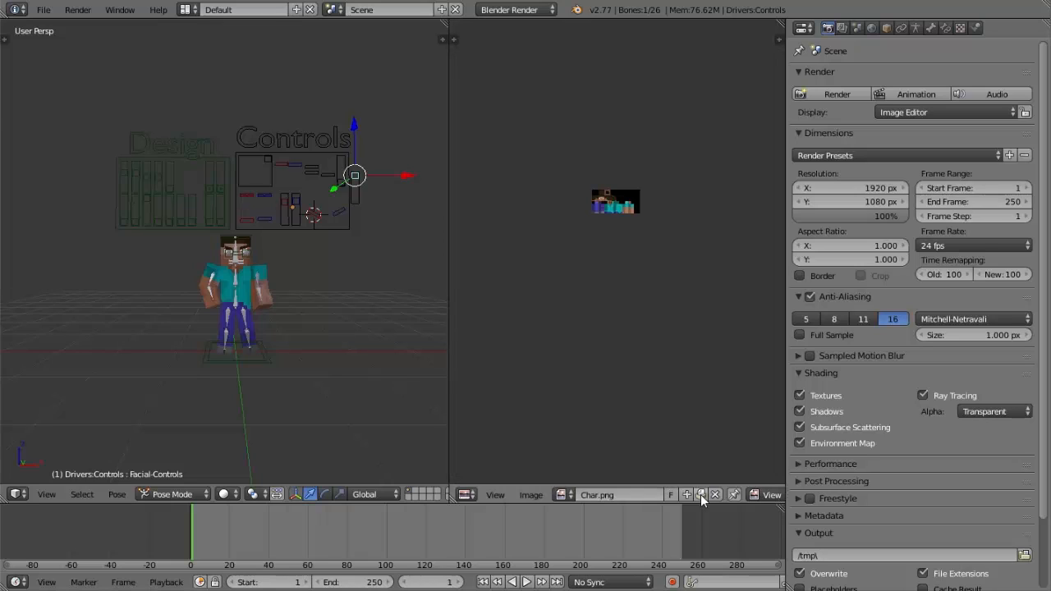
pyautogui.click(700, 495)
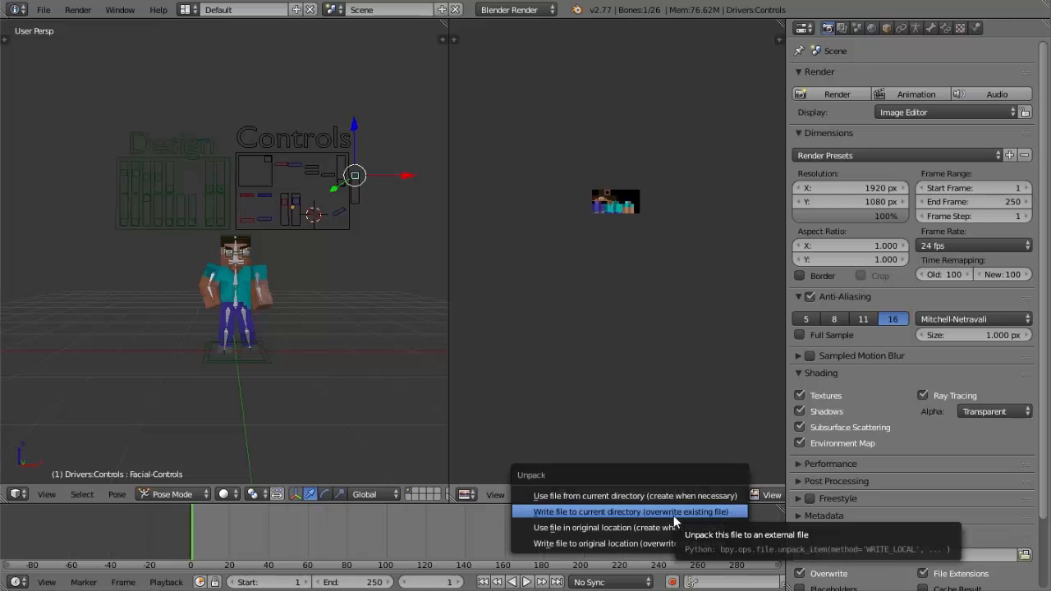
pyautogui.click(674, 516)
# Replace the Char.png texture with the skin file RYukmain.png from the Desktop
pyautogui.click(532, 496)
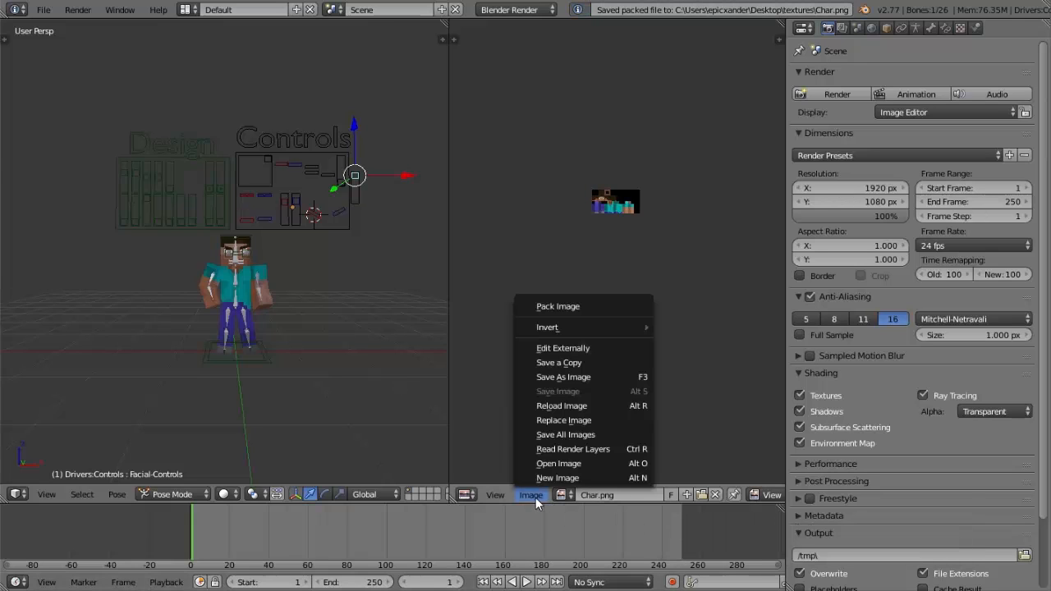
pyautogui.click(552, 420)
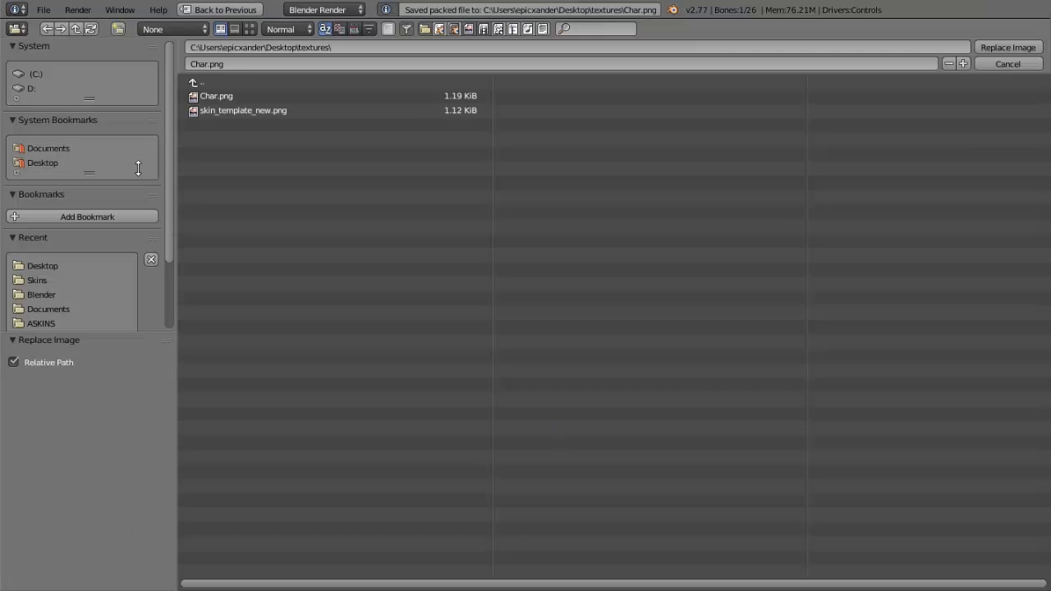
pyautogui.click(39, 164)
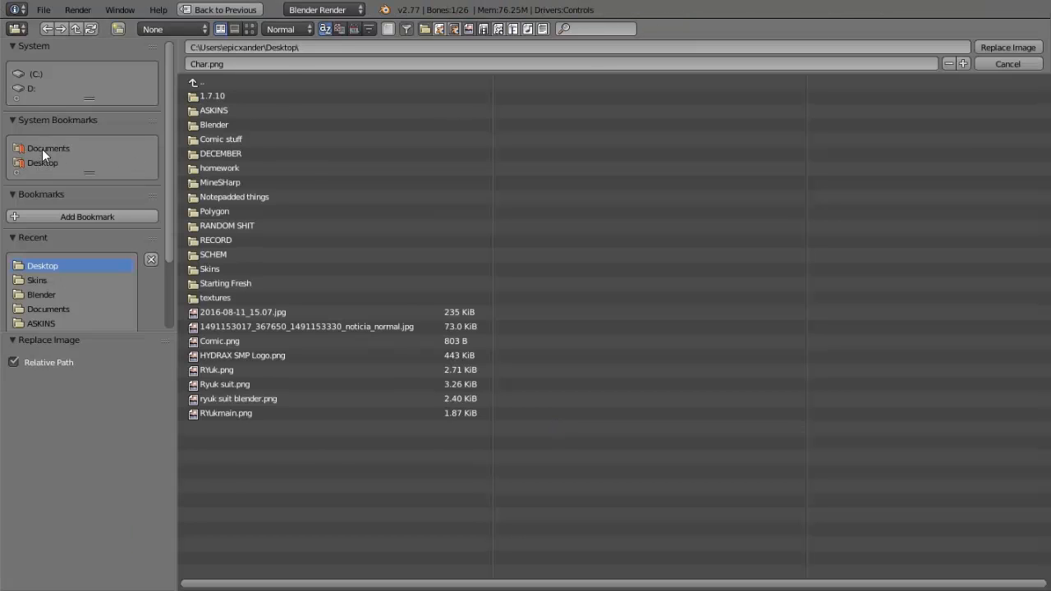
pyautogui.click(42, 148)
pyautogui.click(41, 164)
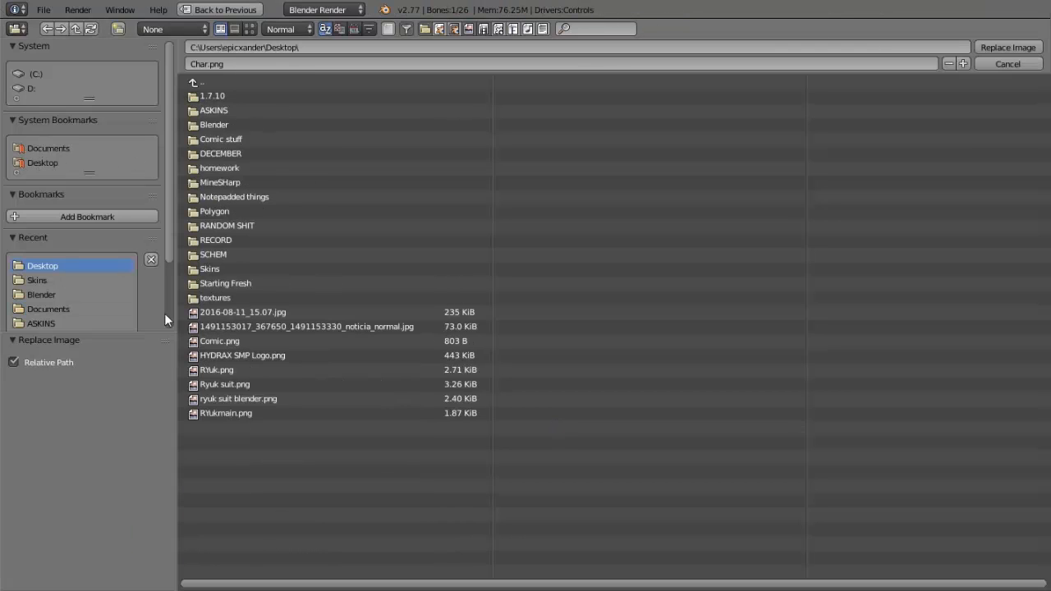
pyautogui.doubleClick(262, 413)
# Merge the image editor area back into the 3D view and examine the new skin on the character's face
pyautogui.moveTo(461, 37); pyautogui.dragTo(477, 40)
pyautogui.scroll(5, 465, 324)
pyautogui.moveTo(466, 326)
pyautogui.mouseDown(button='middle')
pyautogui.moveTo(354, 323)
pyautogui.moveTo(465, 334)
pyautogui.moveTo(470, 290)
pyautogui.moveTo(470, 309)
pyautogui.mouseUp(button='middle')
pyautogui.scroll(5, 471, 309)
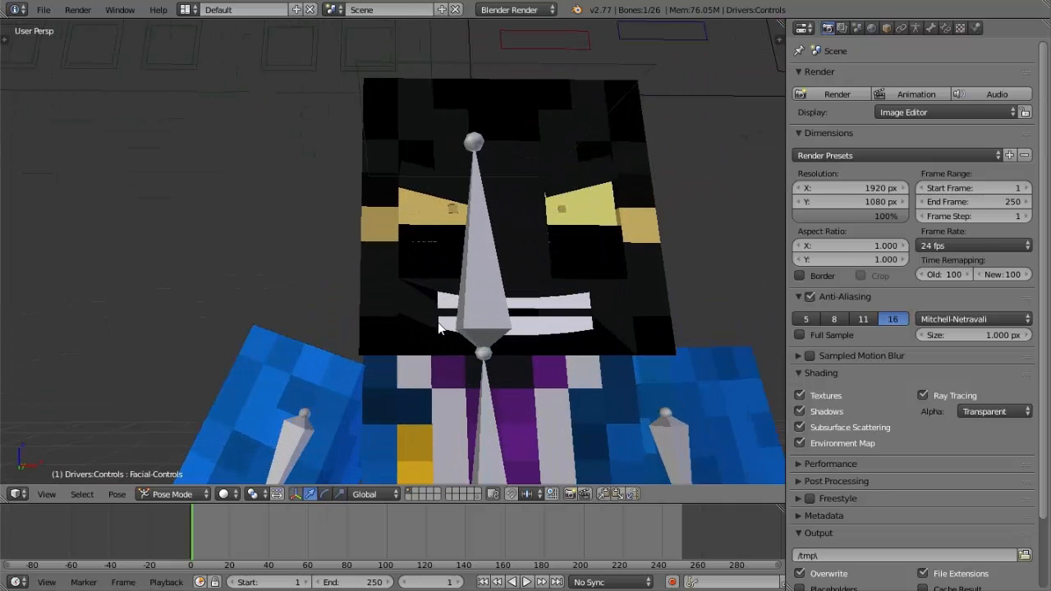
pyautogui.scroll(2, 436, 330)
pyautogui.scroll(-4, 442, 365)
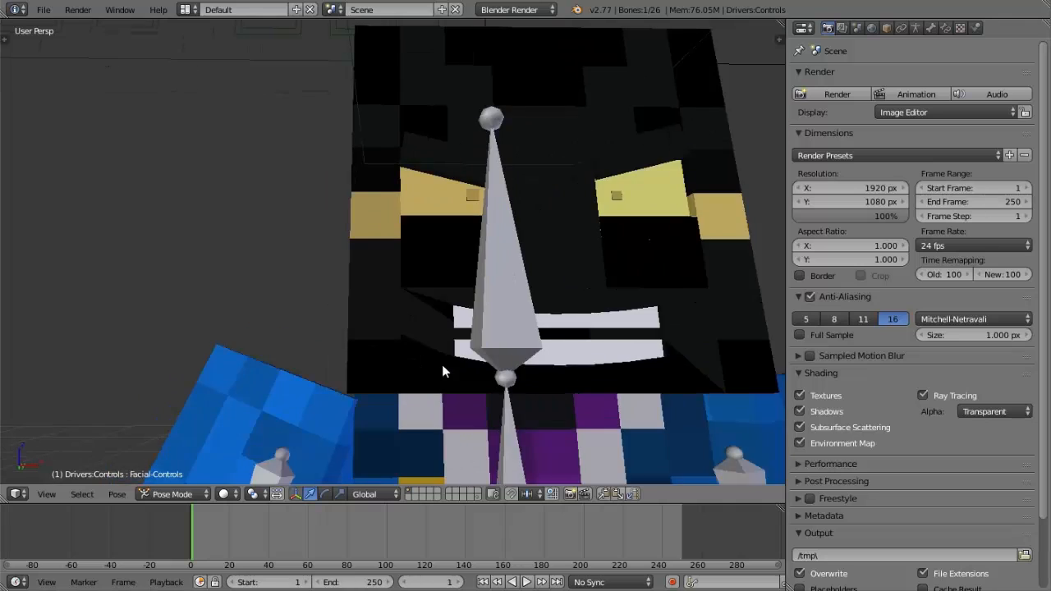
pyautogui.scroll(-5, 442, 371)
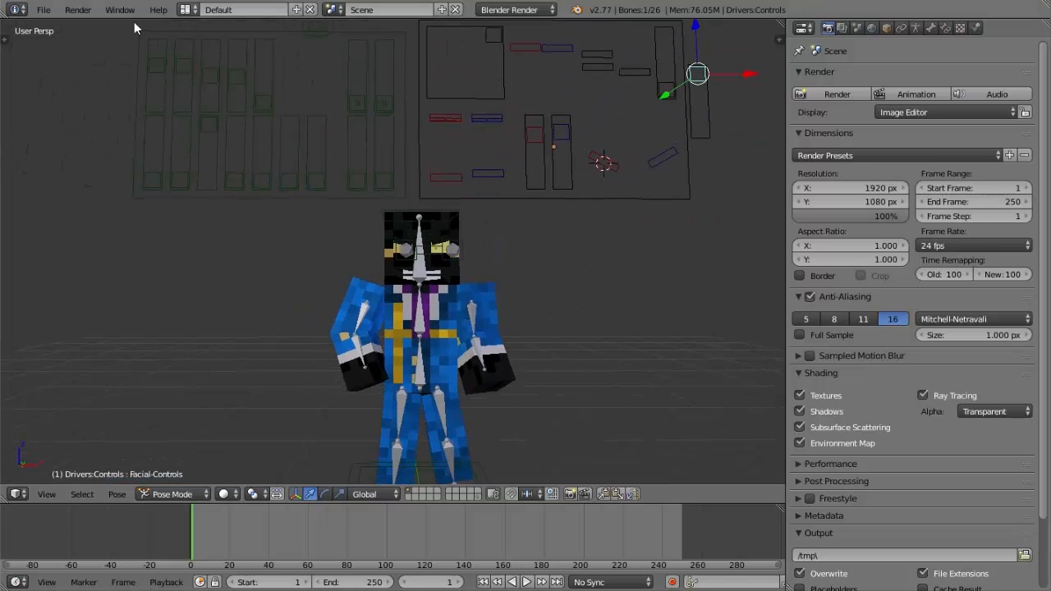
# Lower the Eyebrows and Eye-Move:Up sliders in the Design box all the way down
pyautogui.rightClick(151, 76)
pyautogui.press('g')
pyautogui.click(146, 164)
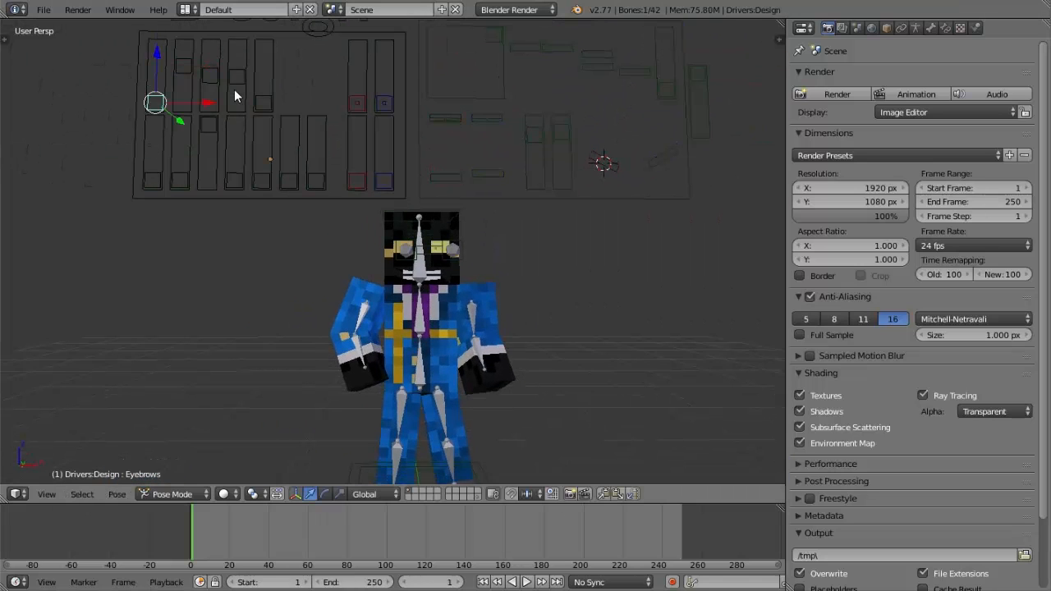
pyautogui.rightClick(234, 89)
pyautogui.press('g')
pyautogui.click(234, 115)
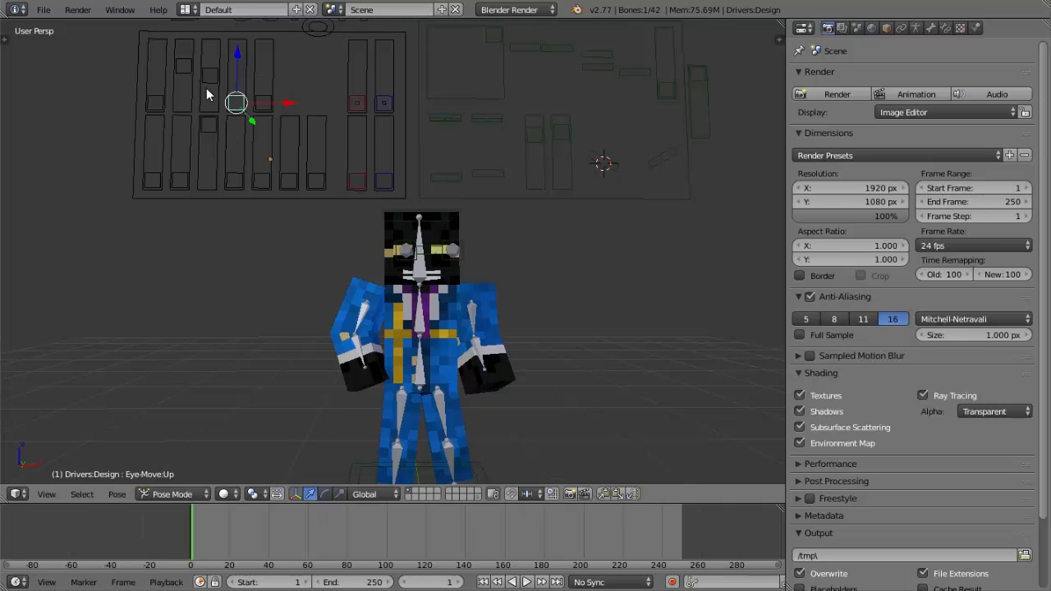
# Lower the Eye-Size:2x2 and Eyebrows:Thickness design sliders to slightly above their lowest positions
pyautogui.rightClick(206, 88)
pyautogui.press('g')
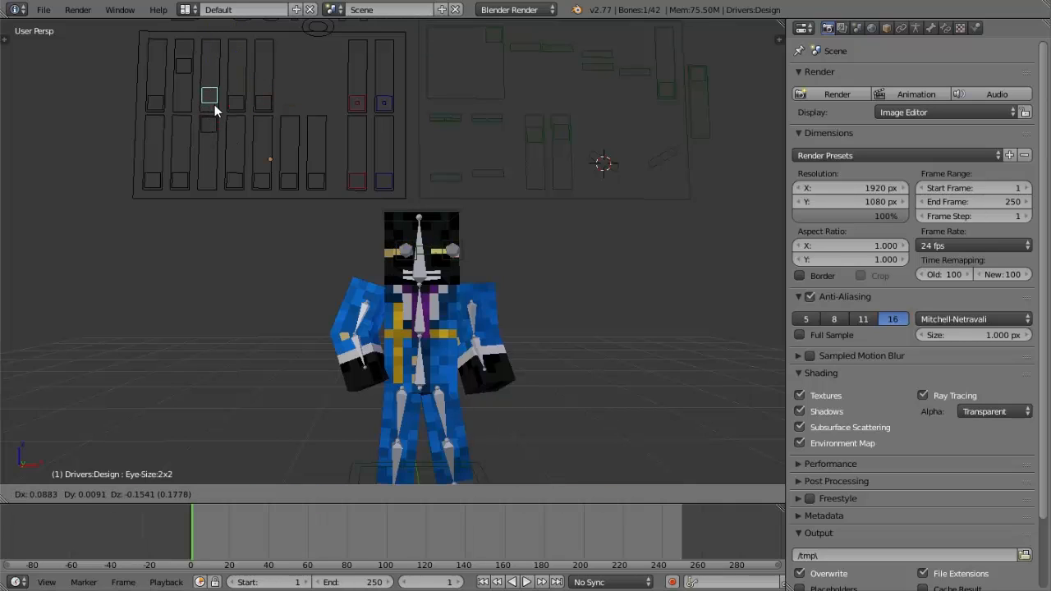
pyautogui.click(215, 102)
pyautogui.rightClick(184, 80)
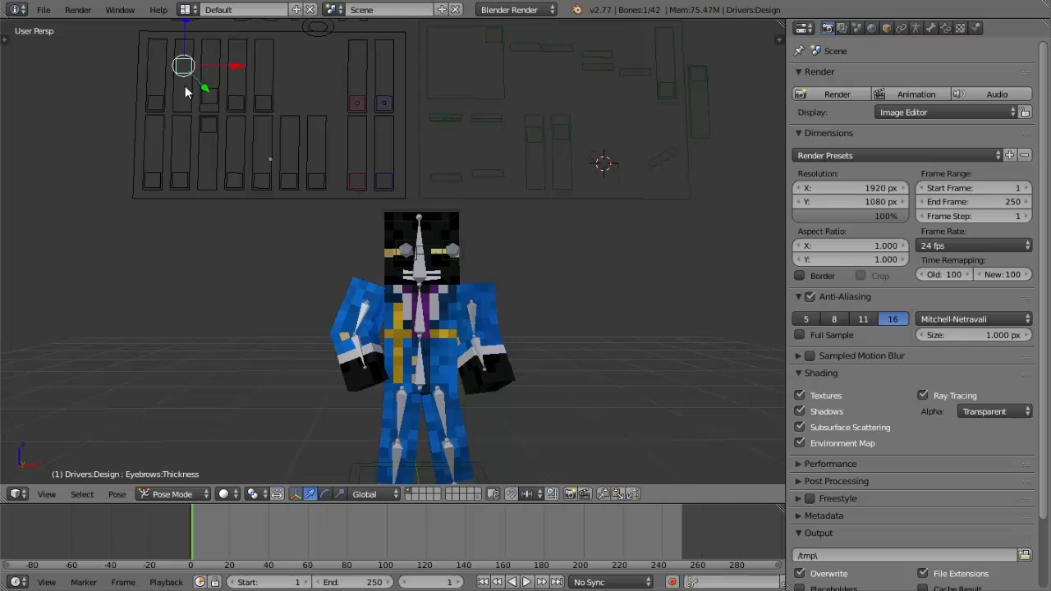
pyautogui.press('g')
pyautogui.click(205, 120)
# Try out the Face-Flat slider in the Design box
pyautogui.rightClick(239, 158)
pyautogui.press('g')
pyautogui.click(179, 174)
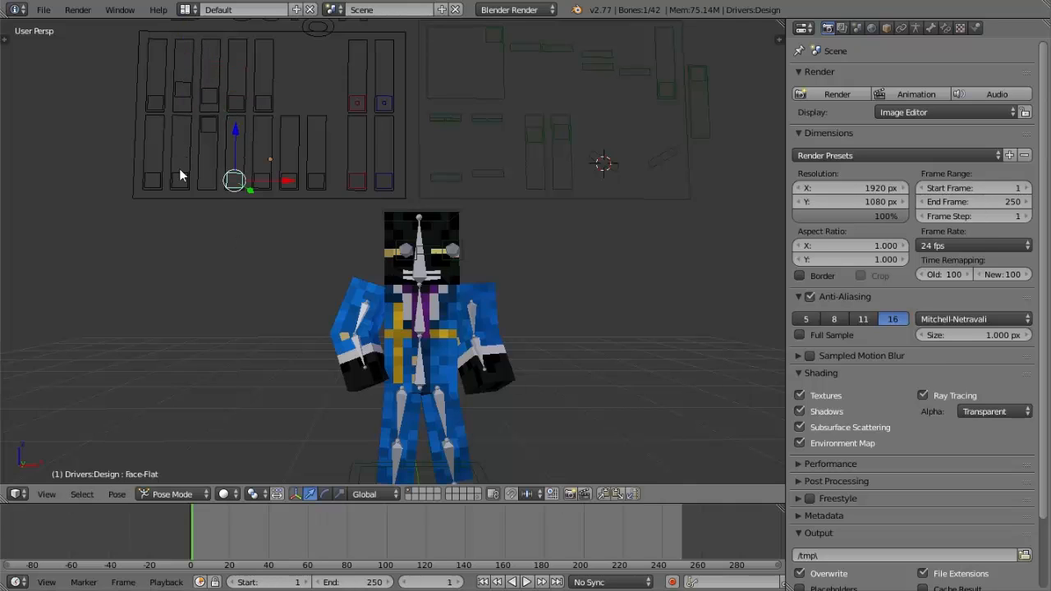
# Raise the No-Head design slider all the way up and render the character to check the new skin
pyautogui.rightClick(180, 171)
pyautogui.press('g')
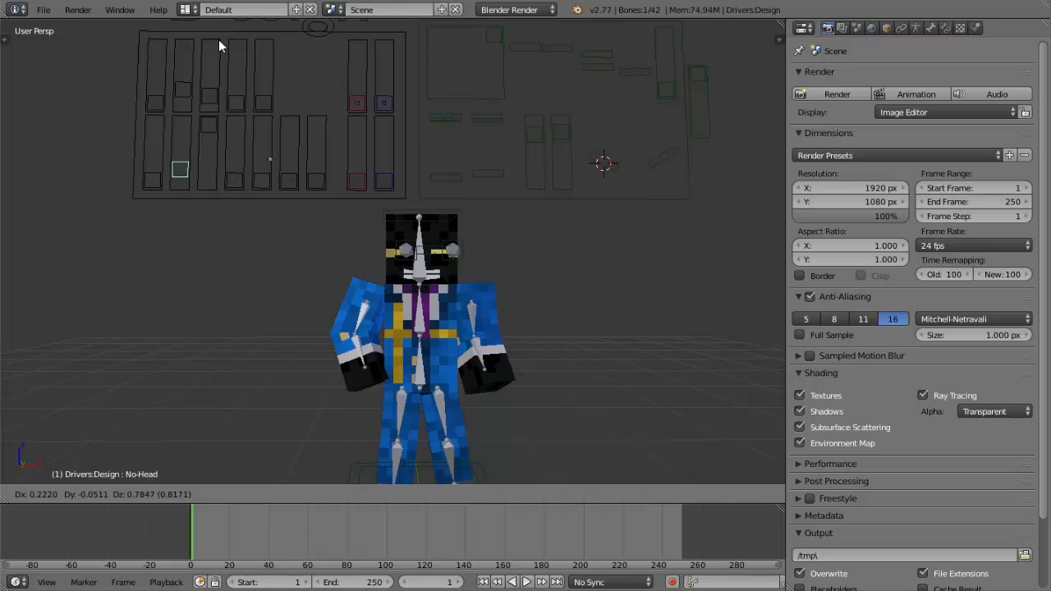
pyautogui.click(229, 399)
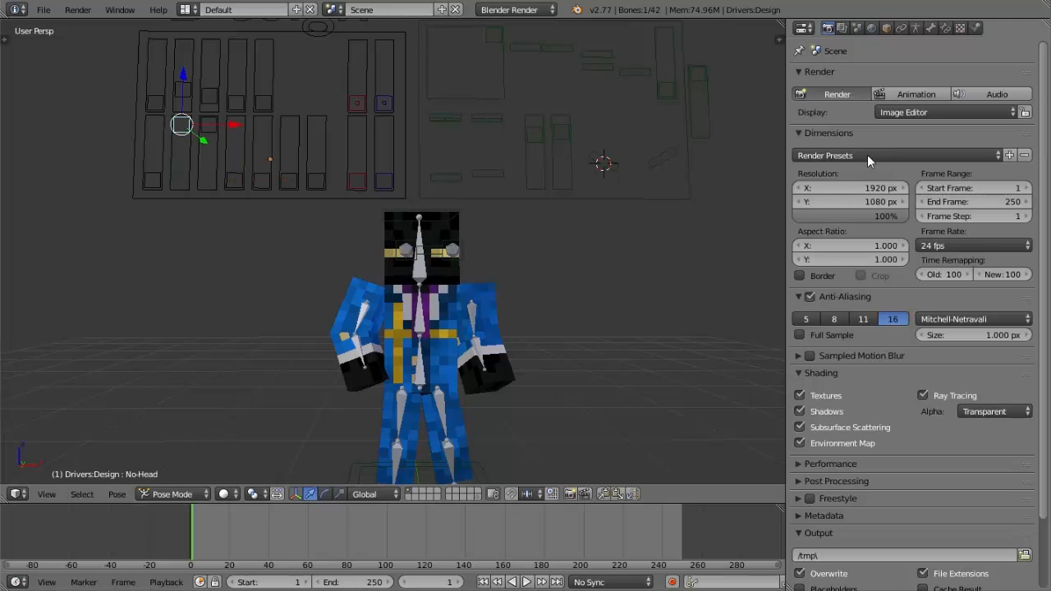
pyautogui.press('F12')
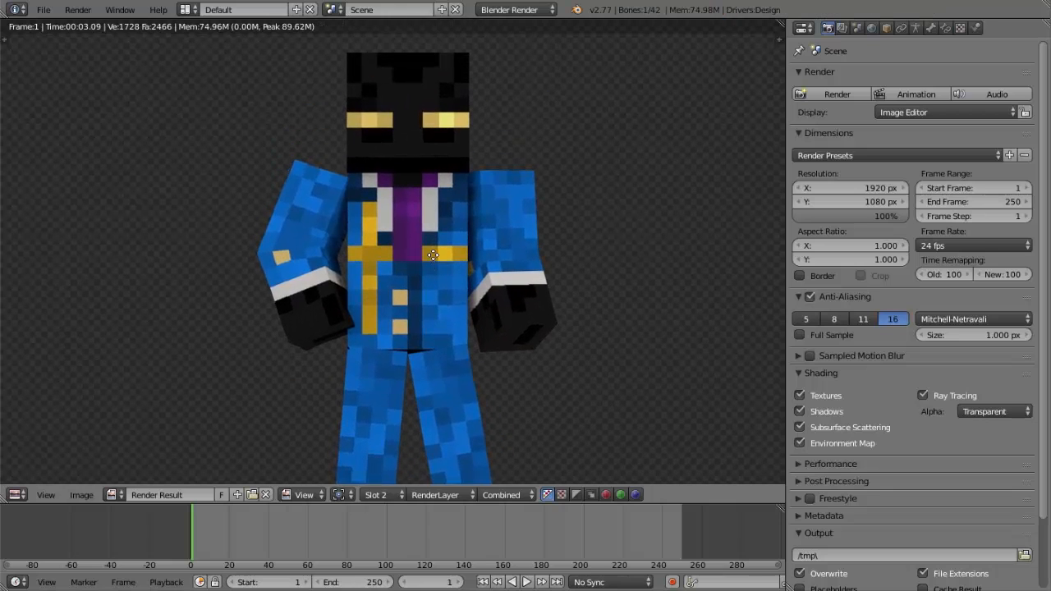
pyautogui.moveTo(433, 255); pyautogui.dragTo(441, 234, button='middle')
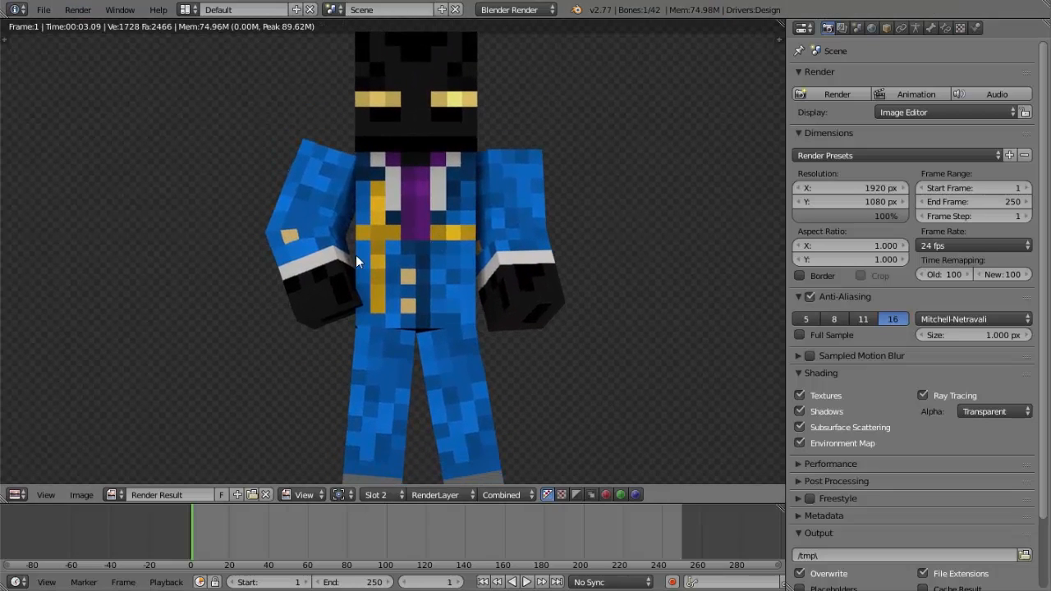
pyautogui.scroll(-1, 356, 255)
pyautogui.moveTo(385, 246); pyautogui.dragTo(380, 249, button='middle')
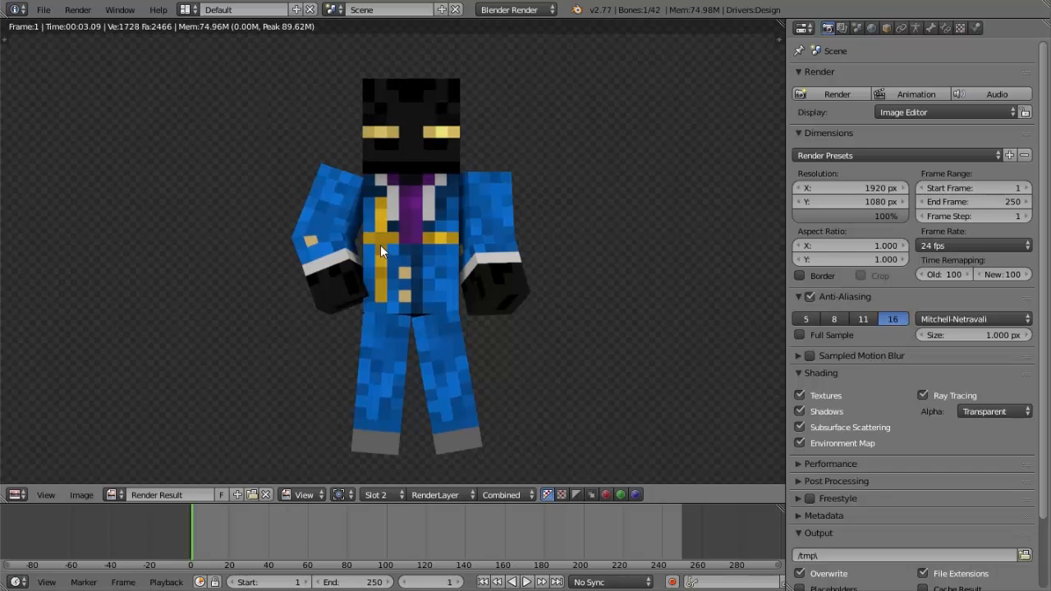
# Save the rendered image to the Desktop as the PNG file "tutorialfor fun.png"
pyautogui.press('F3')
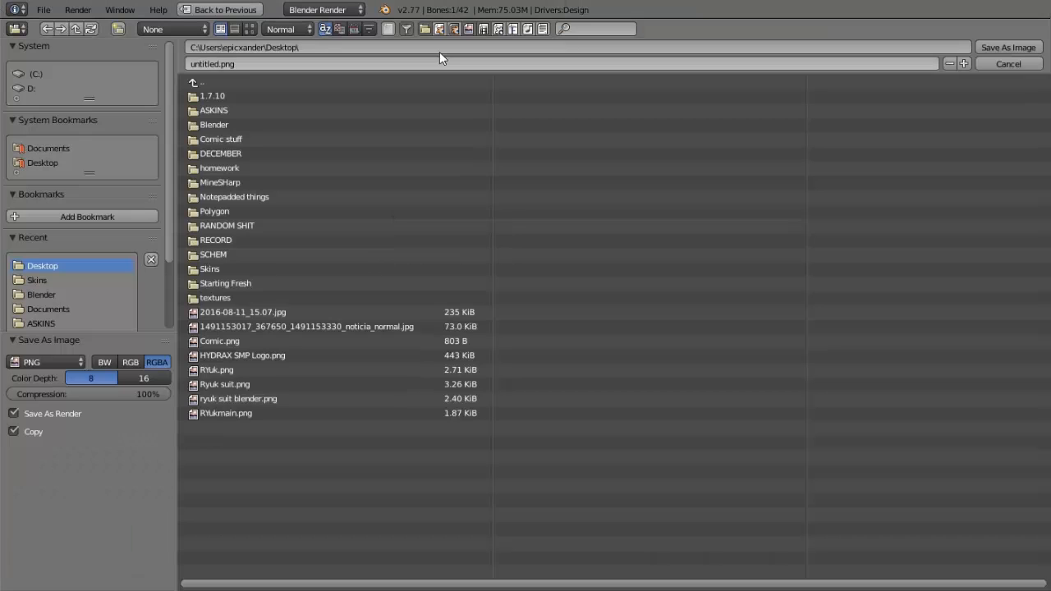
pyautogui.click(402, 64)
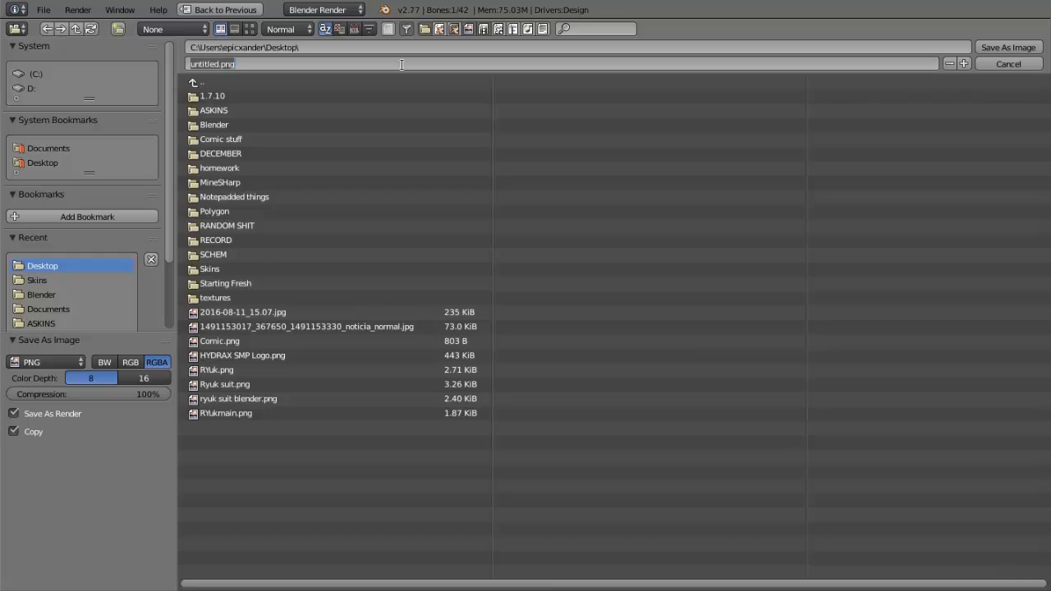
pyautogui.press('BackSpace')
pyautogui.write('tutorialfor fun')
pyautogui.press('Return')
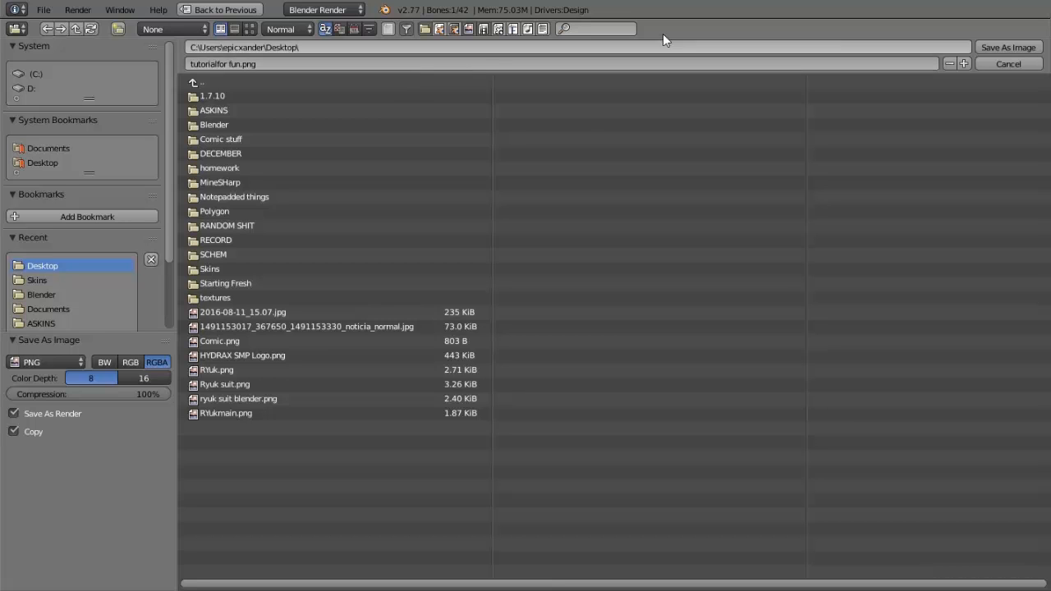